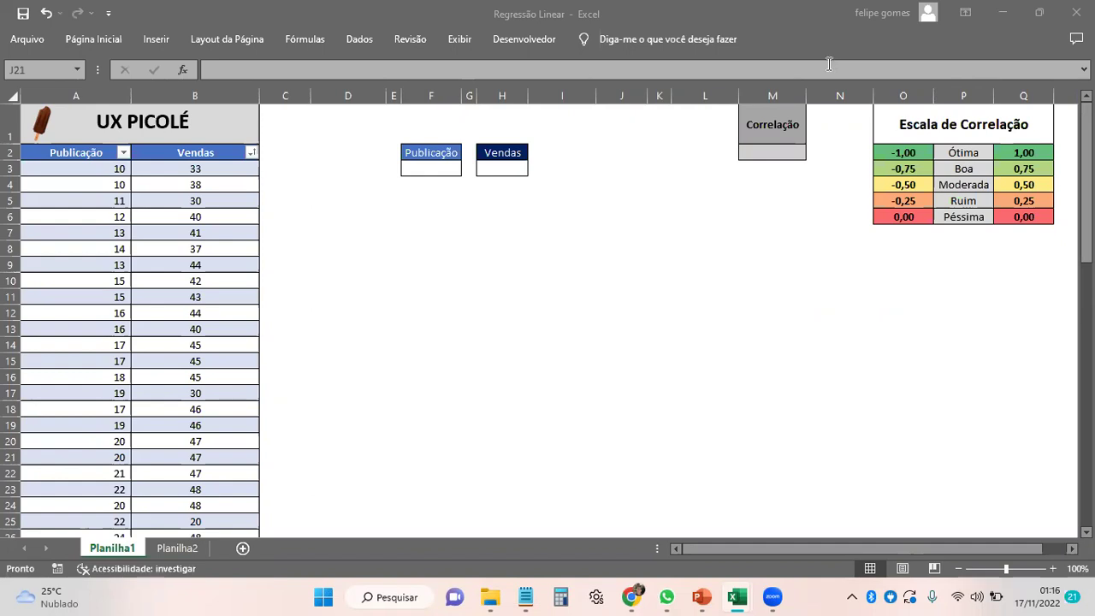
{"action": "left_click", "coordinate": [419, 151]}
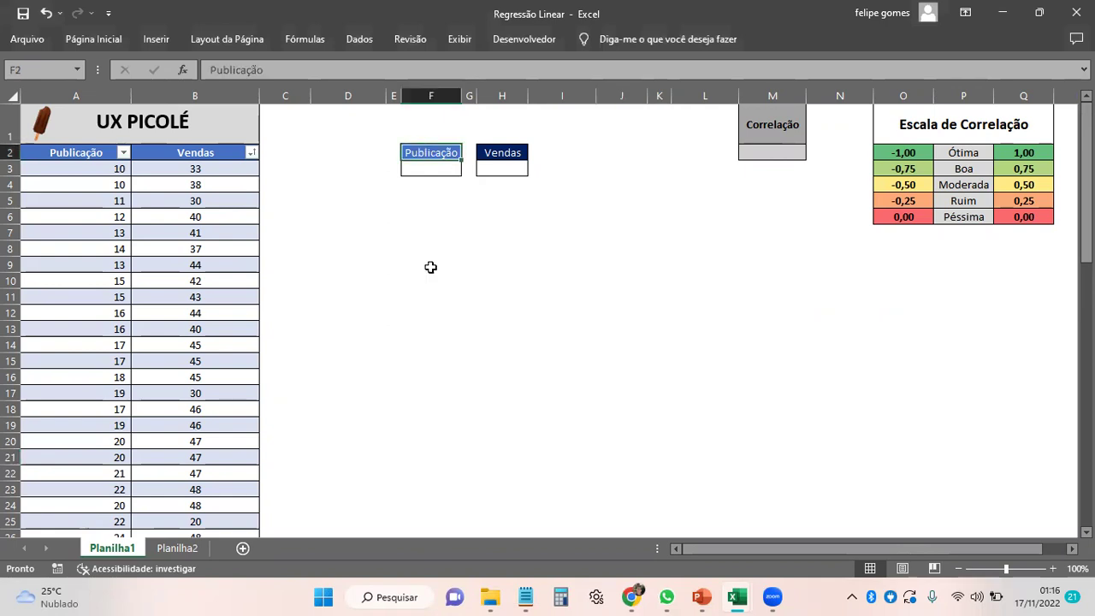
{"action": "left_click", "coordinate": [431, 265]}
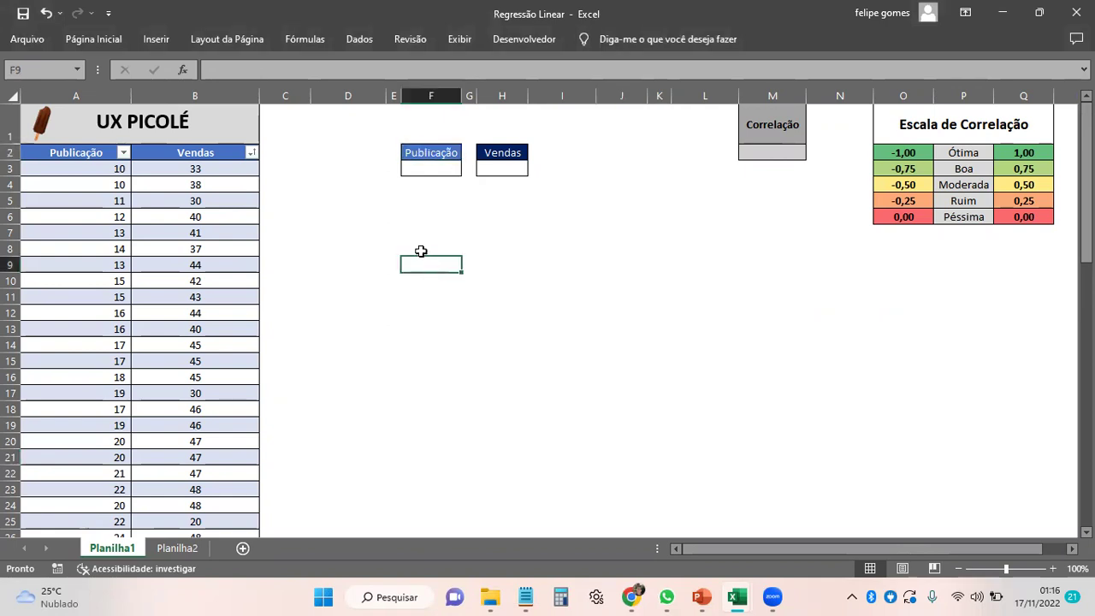
{"action": "left_click", "coordinate": [478, 354]}
{"action": "left_click", "coordinate": [479, 284]}
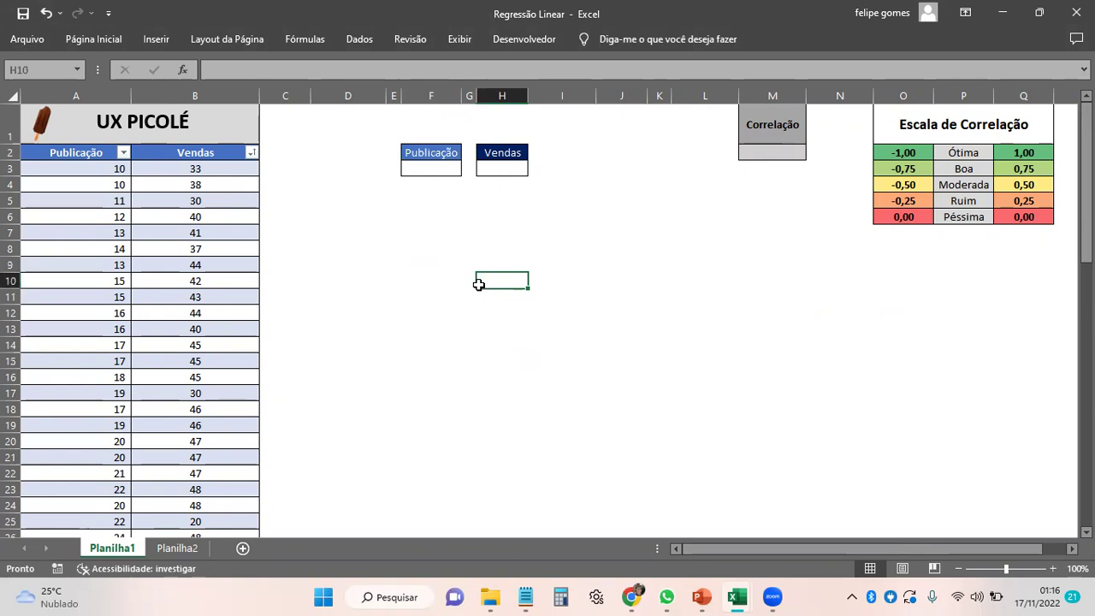
{"action": "left_click", "coordinate": [452, 281]}
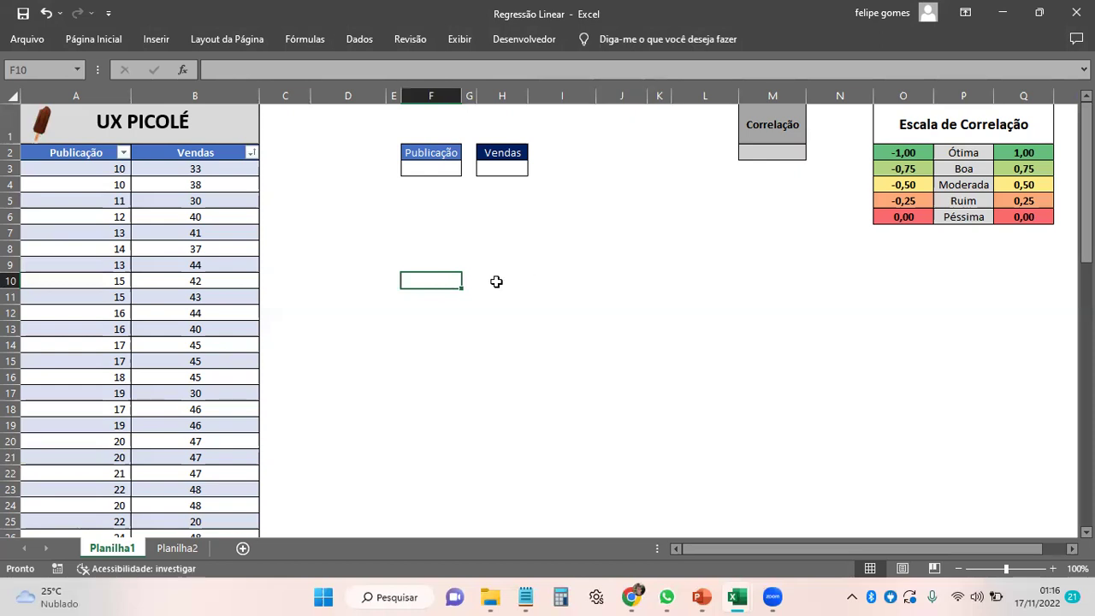
{"action": "left_click", "coordinate": [494, 281]}
{"action": "left_click", "coordinate": [423, 270]}
{"action": "left_click", "coordinate": [439, 282]}
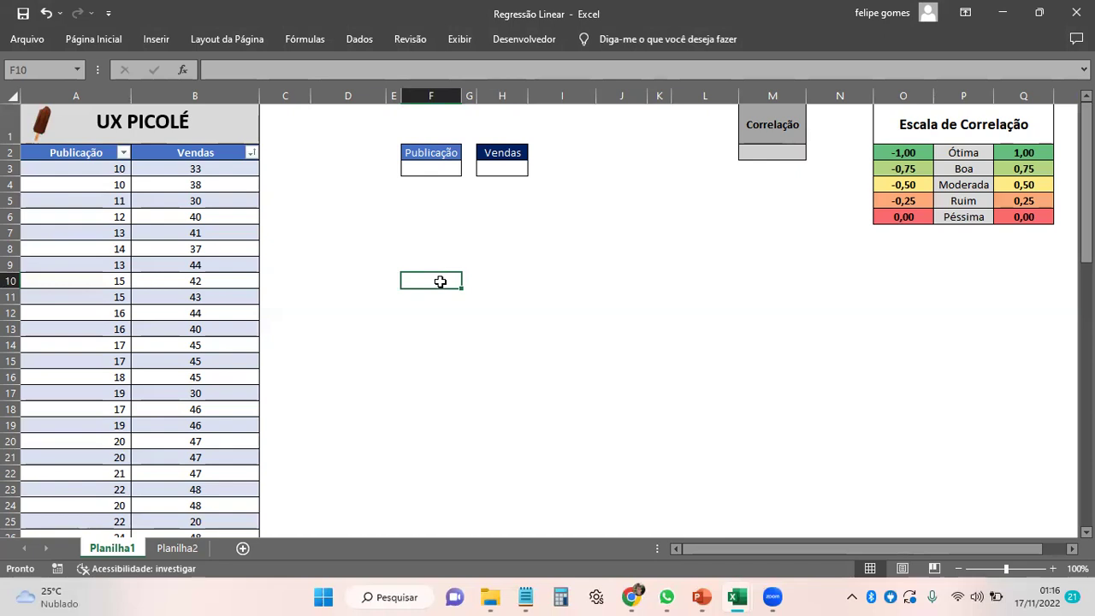
Look over the UX PICOLÉ table, including the rows further down the sheet.
{"action": "left_click", "coordinate": [151, 131]}
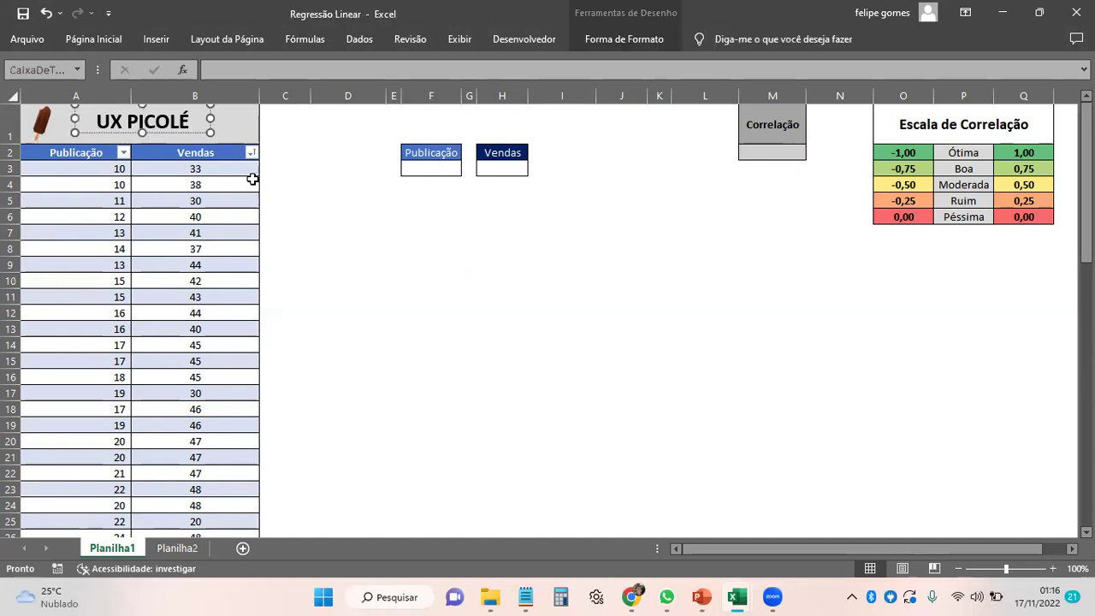
{"action": "left_click", "coordinate": [291, 234]}
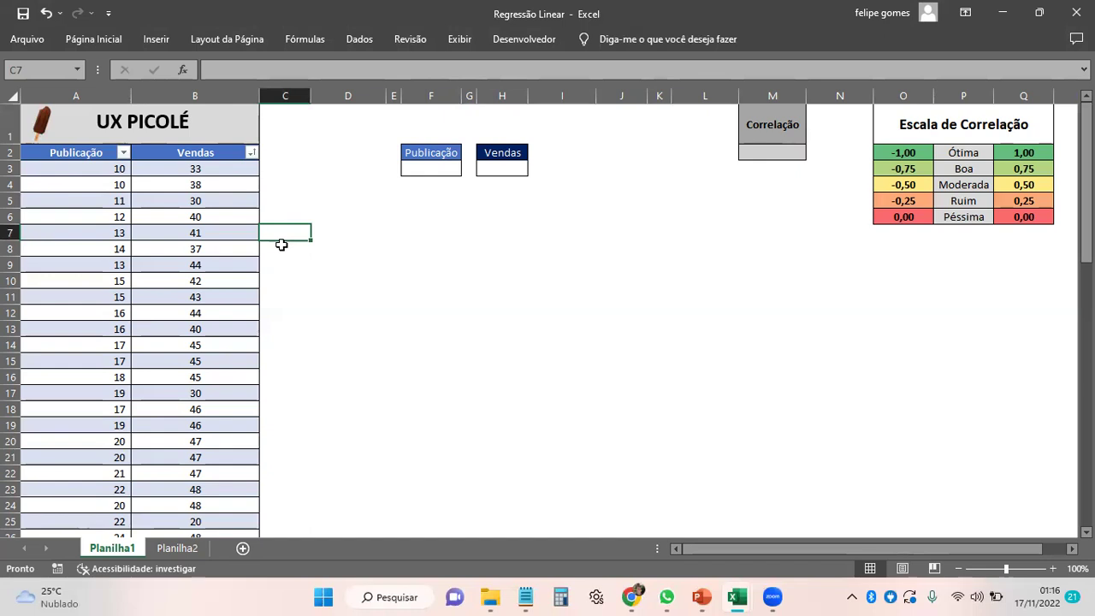
{"action": "scroll", "coordinate": [182, 244], "scroll_direction": "down", "scroll_amount": 5}
{"action": "scroll", "coordinate": [166, 325], "scroll_direction": "down", "scroll_amount": 1}
{"action": "scroll", "coordinate": [168, 327], "scroll_direction": "up", "scroll_amount": 6}
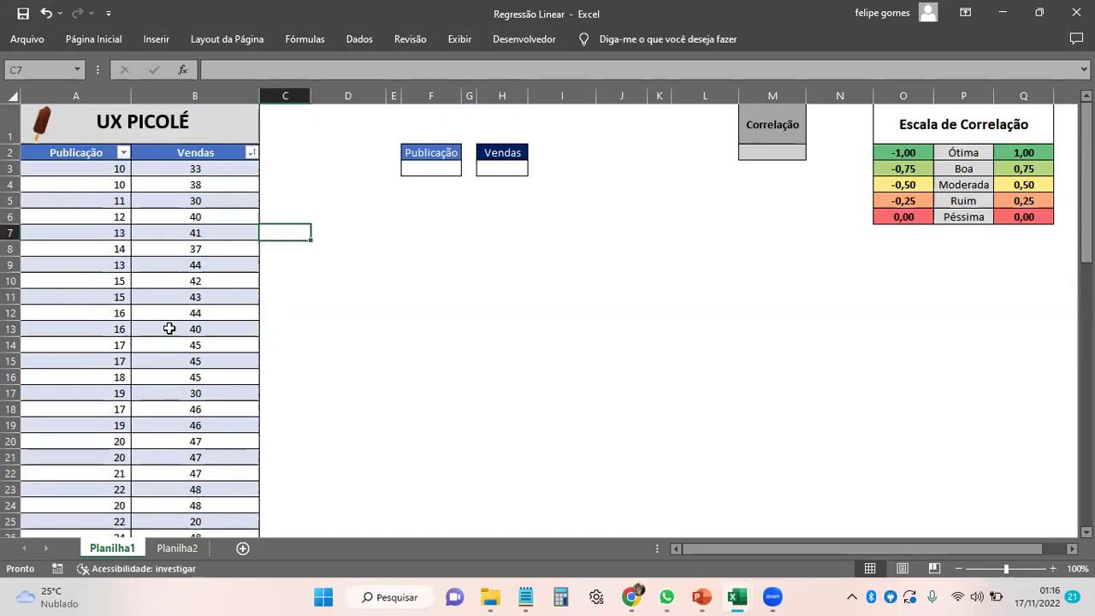
{"action": "scroll", "coordinate": [169, 329], "scroll_direction": "down", "scroll_amount": 2}
{"action": "scroll", "coordinate": [169, 328], "scroll_direction": "up", "scroll_amount": 2}
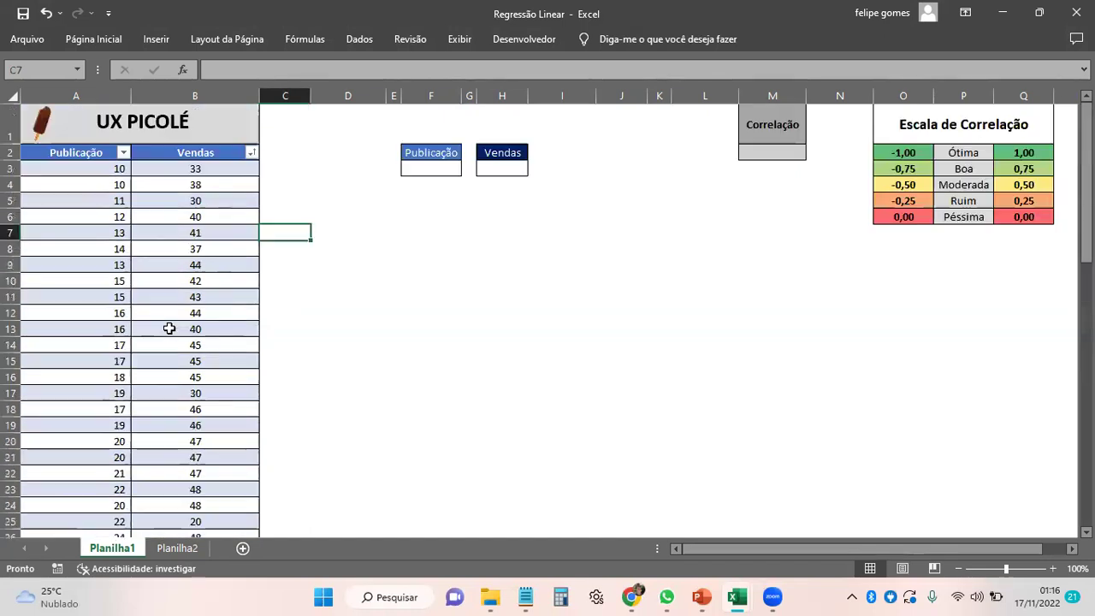
{"action": "left_click", "coordinate": [408, 375]}
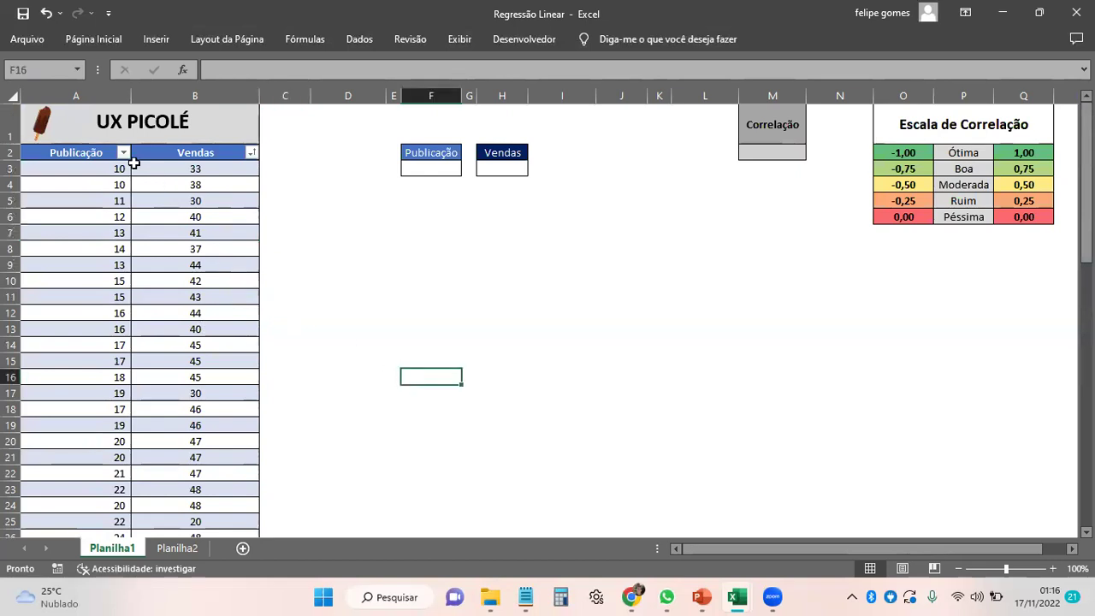
Examine the Publicação and Vendas values row by row from row 3, then the rest of the table's records.
{"action": "left_click", "coordinate": [76, 170]}
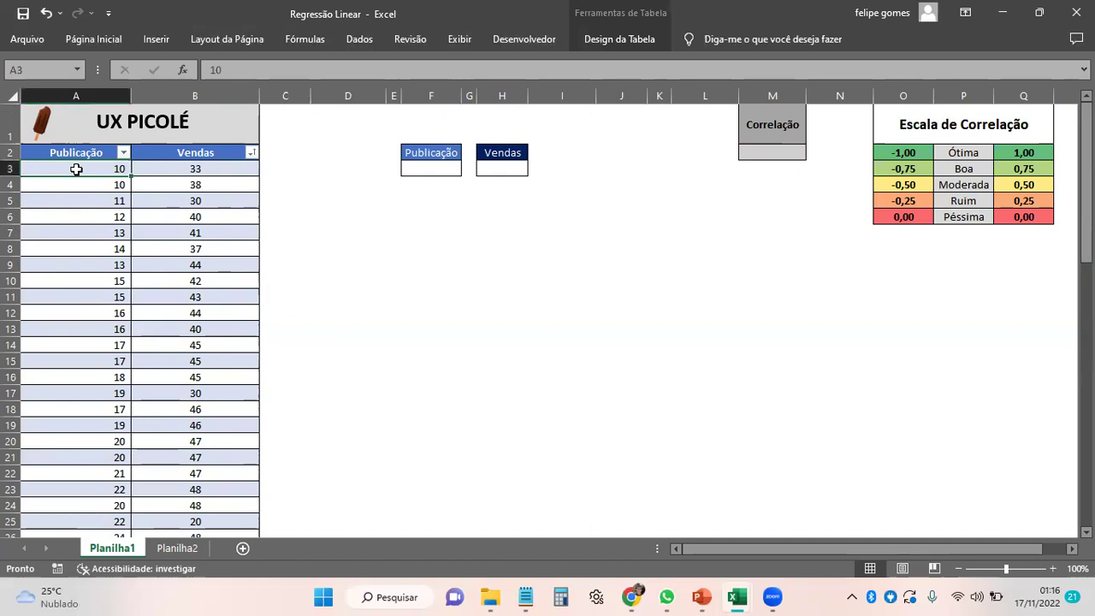
{"action": "left_click", "coordinate": [198, 171]}
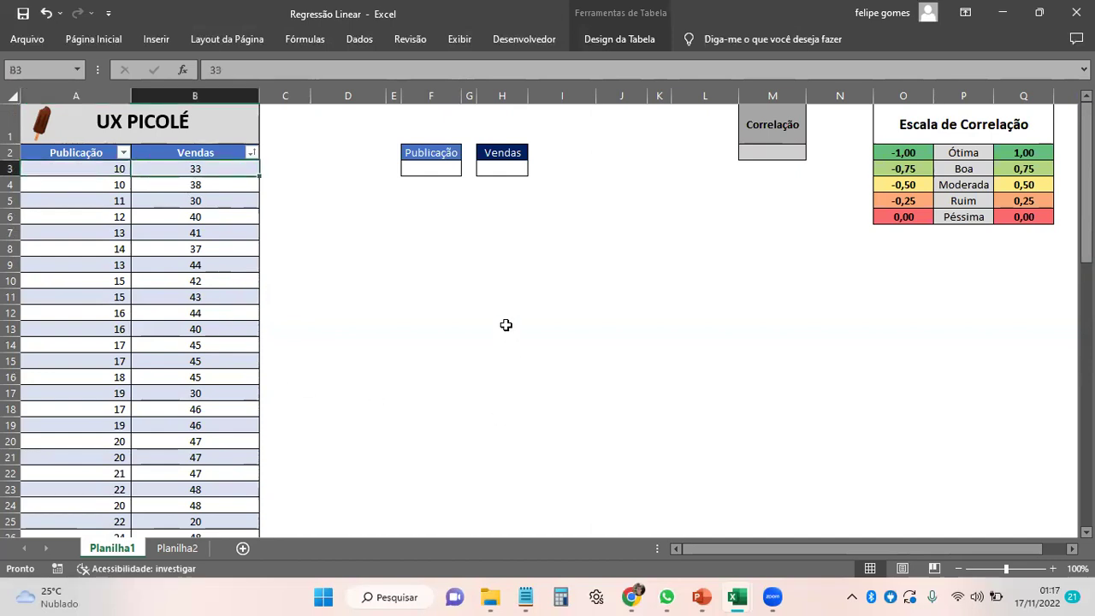
{"action": "left_click", "coordinate": [105, 185]}
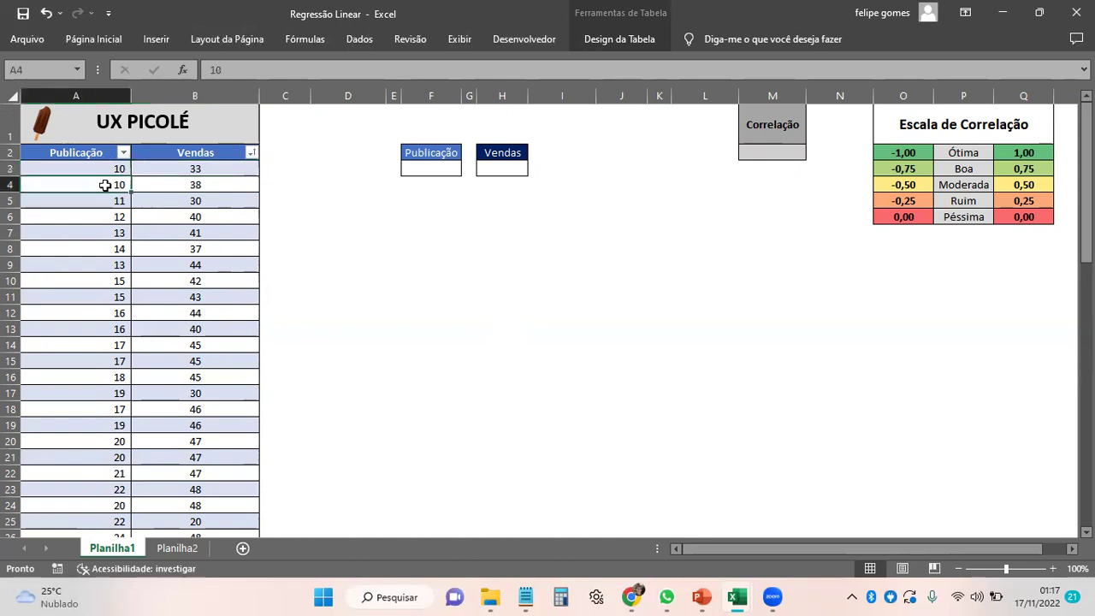
{"action": "left_click", "coordinate": [147, 184]}
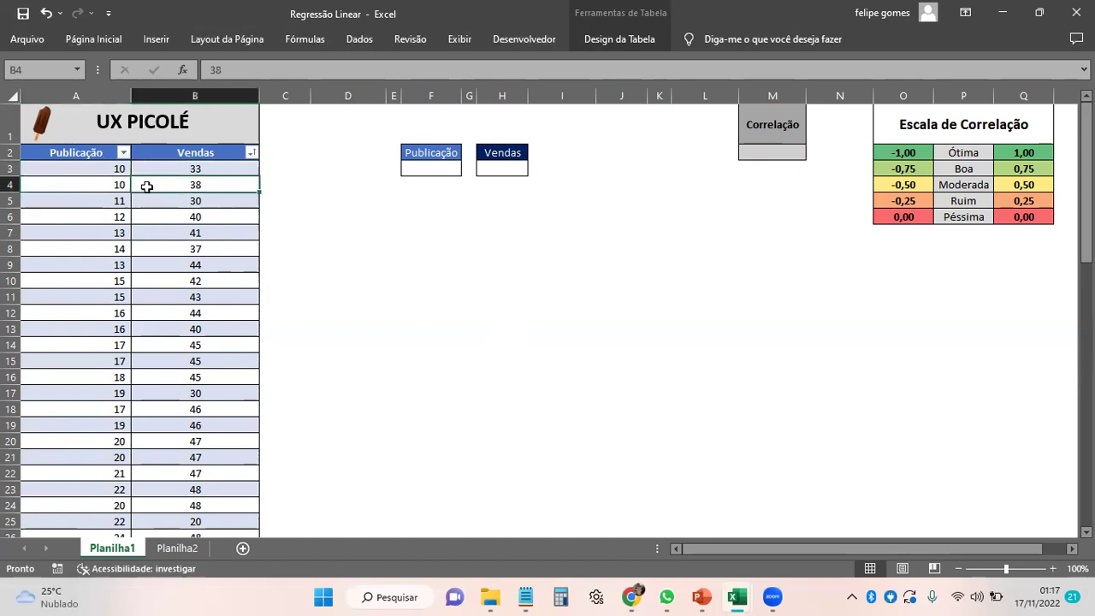
{"action": "left_click", "coordinate": [94, 204]}
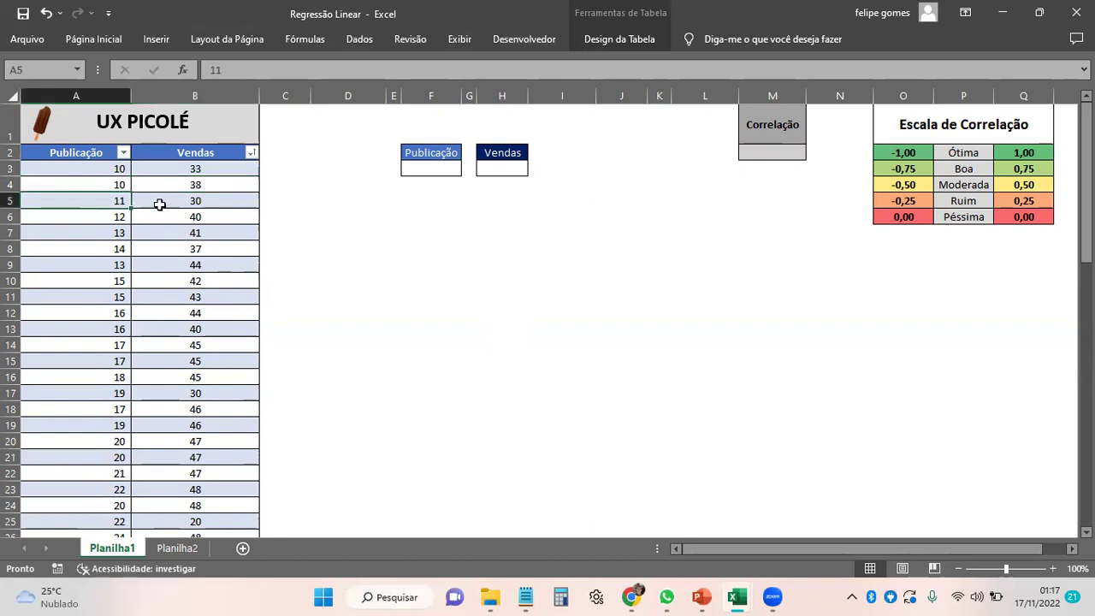
{"action": "left_click", "coordinate": [161, 202]}
{"action": "left_click", "coordinate": [108, 216]}
{"action": "left_click", "coordinate": [155, 216]}
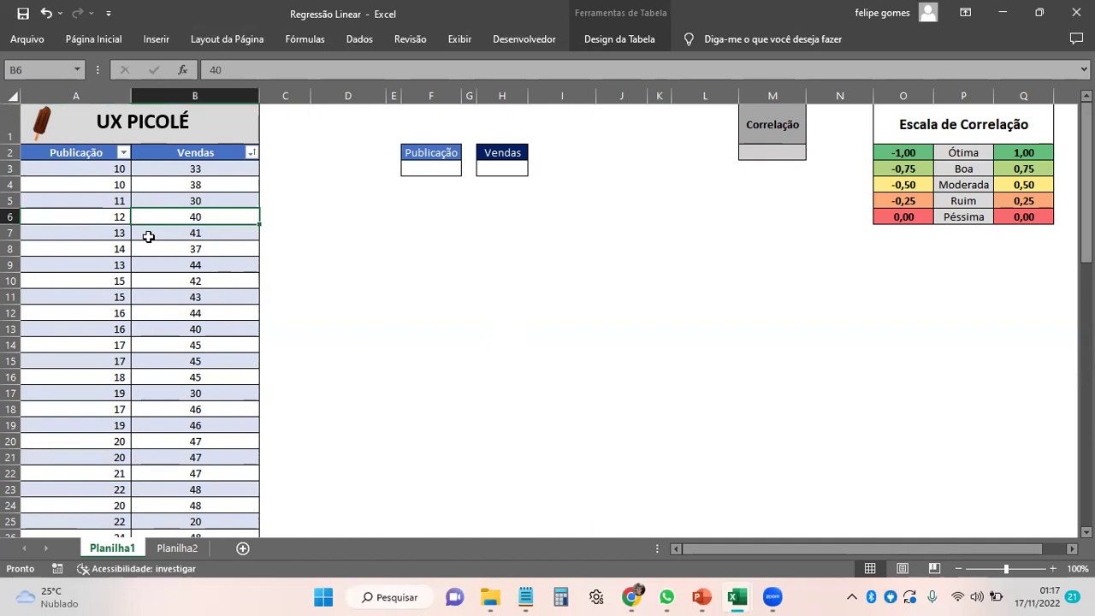
{"action": "scroll", "coordinate": [140, 282], "scroll_direction": "down", "scroll_amount": 3}
{"action": "scroll", "coordinate": [140, 282], "scroll_direction": "down", "scroll_amount": 16}
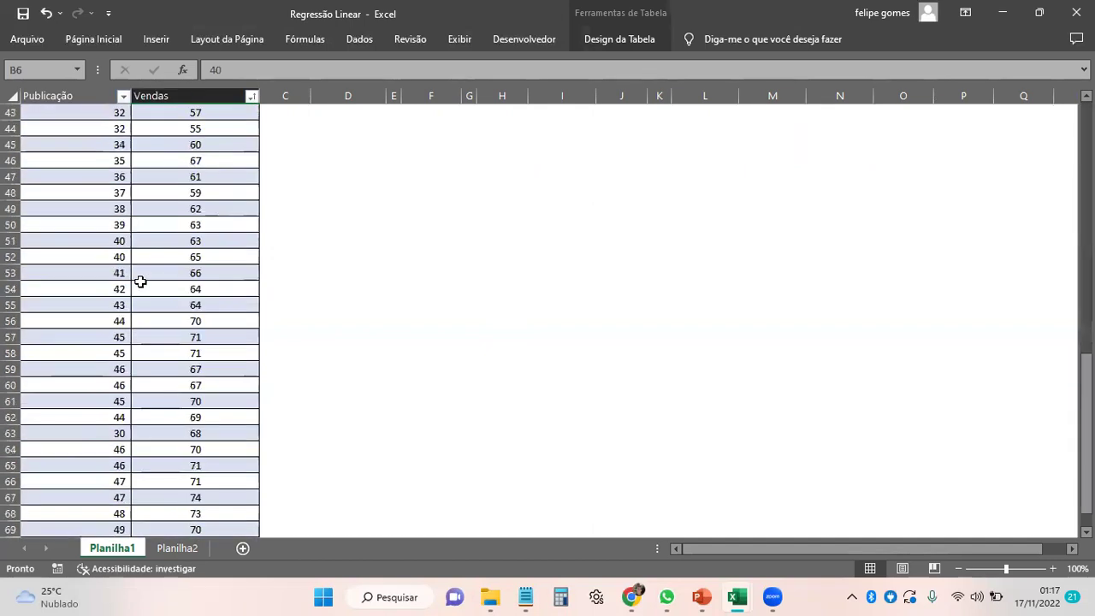
{"action": "scroll", "coordinate": [140, 281], "scroll_direction": "up", "scroll_amount": 6}
{"action": "scroll", "coordinate": [140, 281], "scroll_direction": "up", "scroll_amount": 13}
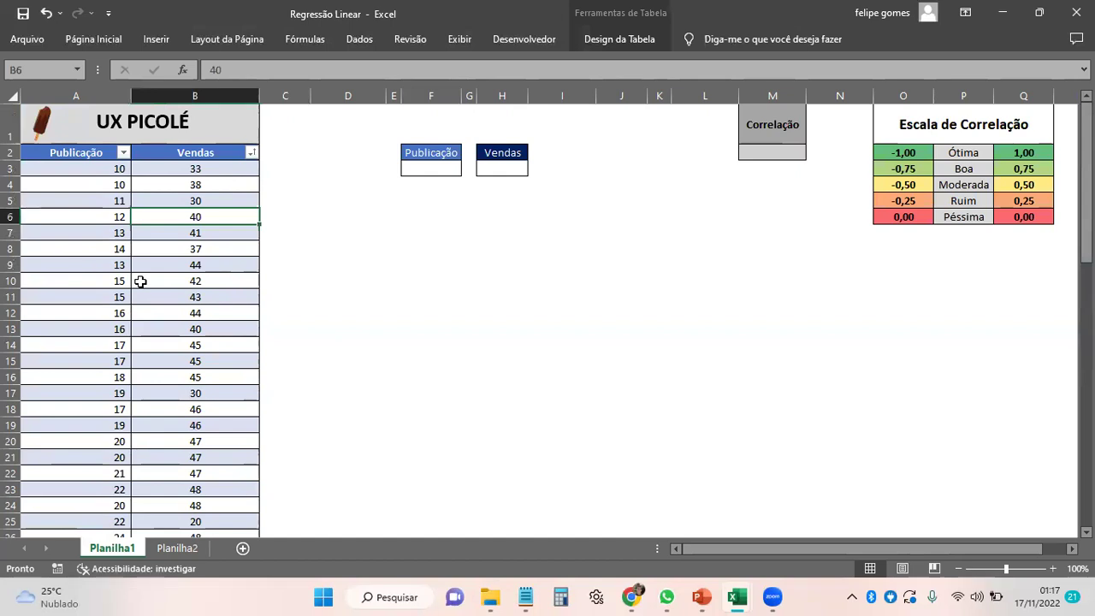
{"action": "left_click", "coordinate": [287, 352]}
{"action": "left_click", "coordinate": [338, 296]}
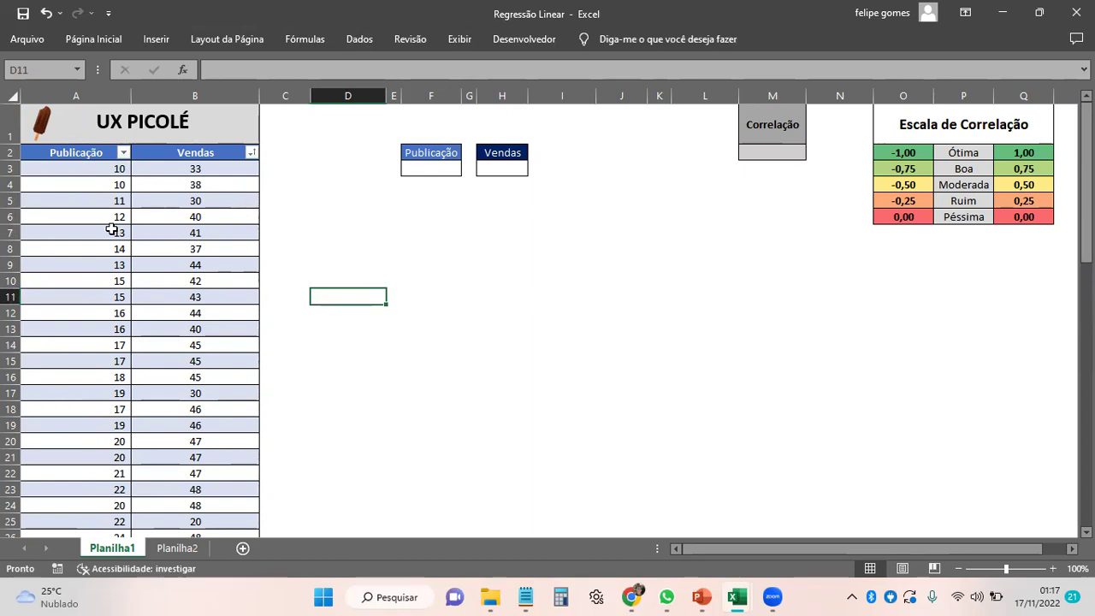
Review the Publicação and Vendas columns as the two variables to compare.
{"action": "left_click", "coordinate": [100, 153]}
{"action": "left_click_drag", "start_coordinate": [100, 152], "coordinate": [120, 200]}
{"action": "left_click_drag", "start_coordinate": [146, 154], "coordinate": [140, 208]}
{"action": "left_click", "coordinate": [152, 277]}
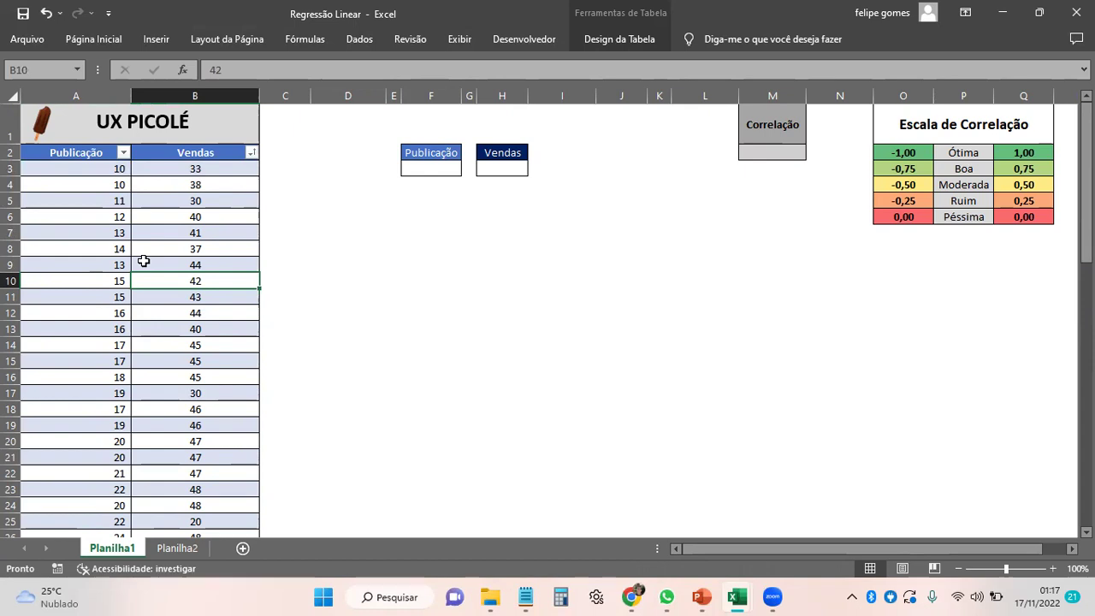
{"action": "left_click", "coordinate": [139, 153]}
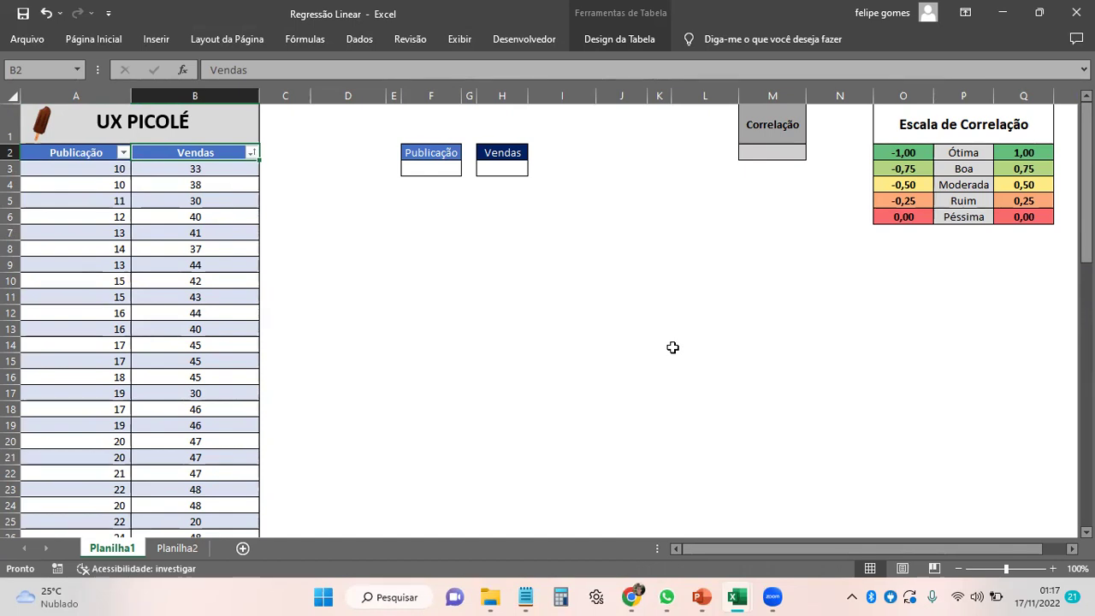
{"action": "left_click", "coordinate": [672, 347]}
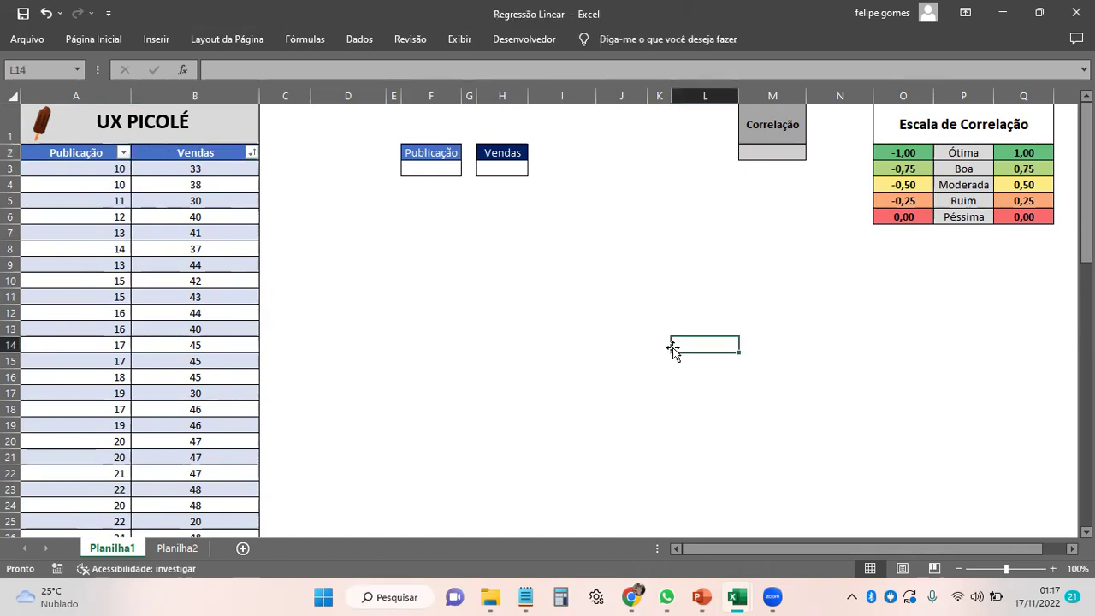
{"action": "left_click", "coordinate": [704, 266]}
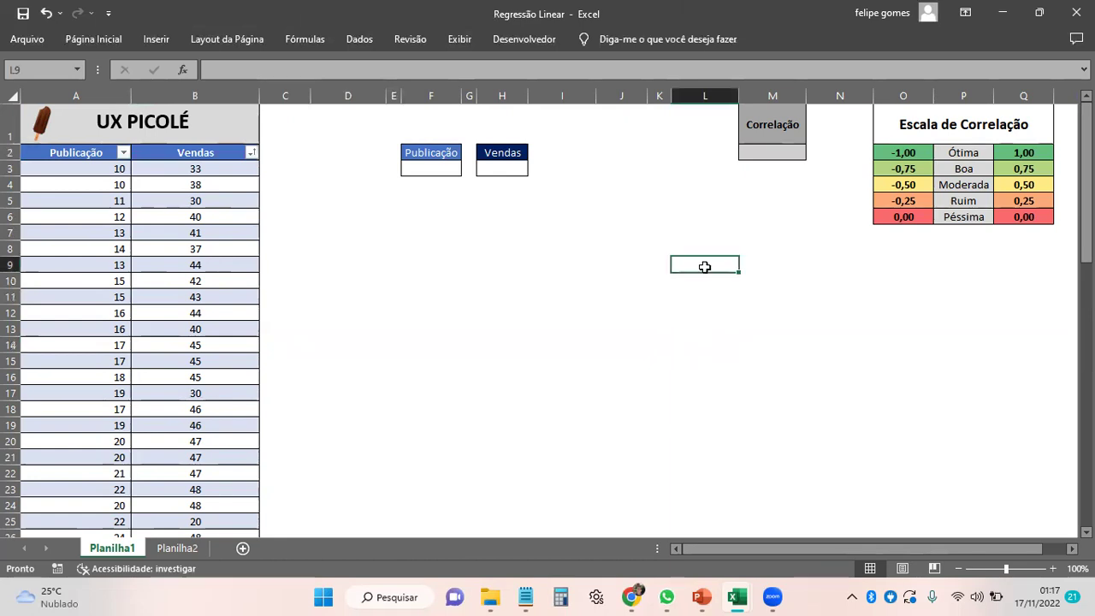
{"action": "left_click", "coordinate": [648, 379]}
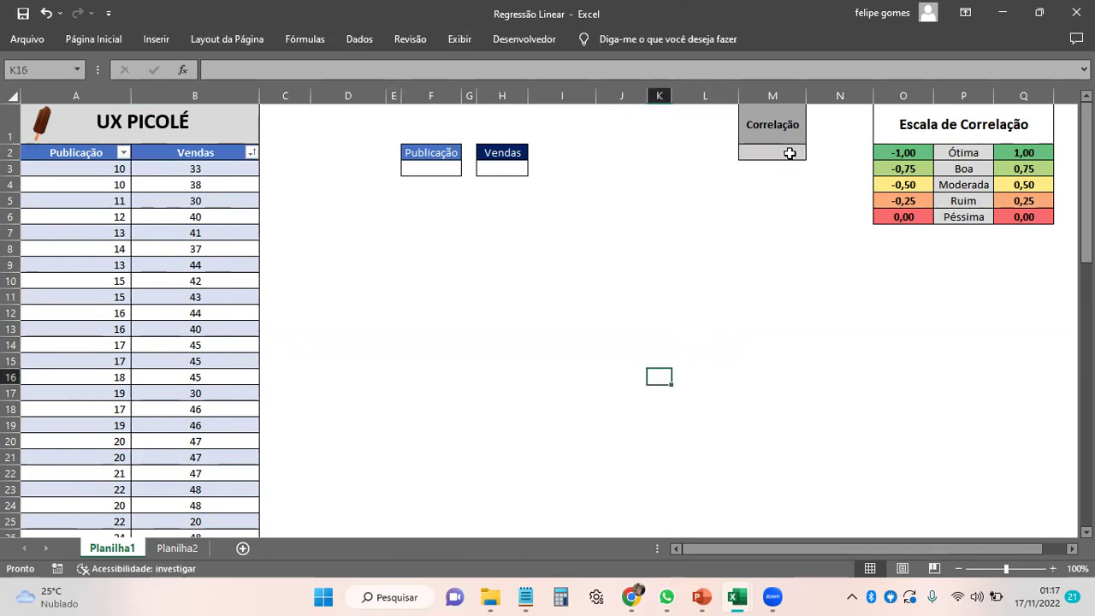
Examine the Correlação result cell and the ratings of the Escala de Correlação table for positive and negative coefficients.
{"action": "left_click", "coordinate": [788, 152]}
{"action": "left_click", "coordinate": [750, 275]}
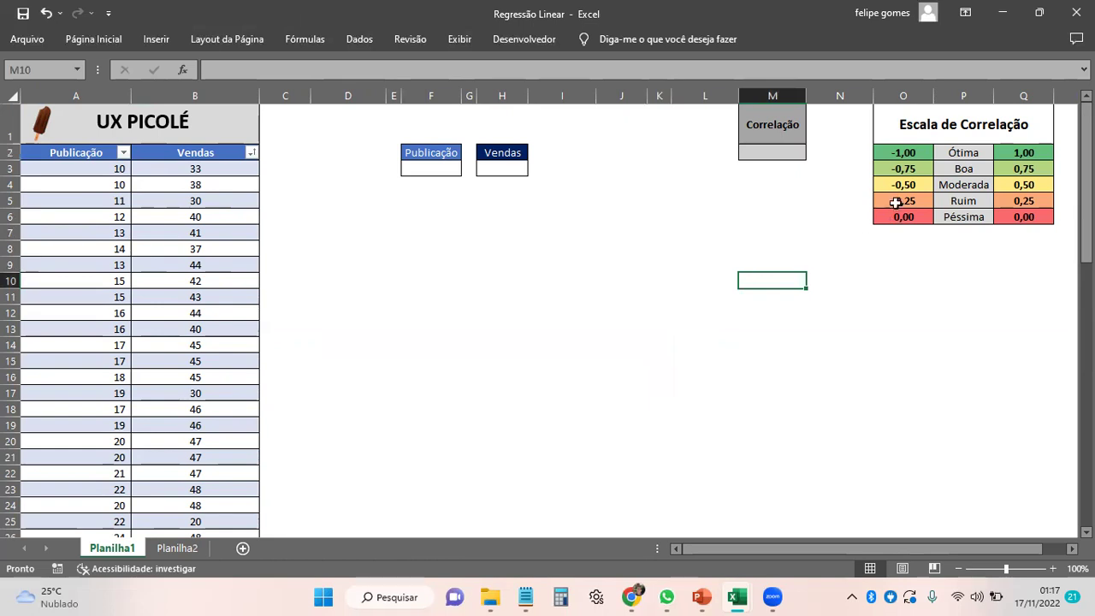
{"action": "left_click", "coordinate": [904, 151]}
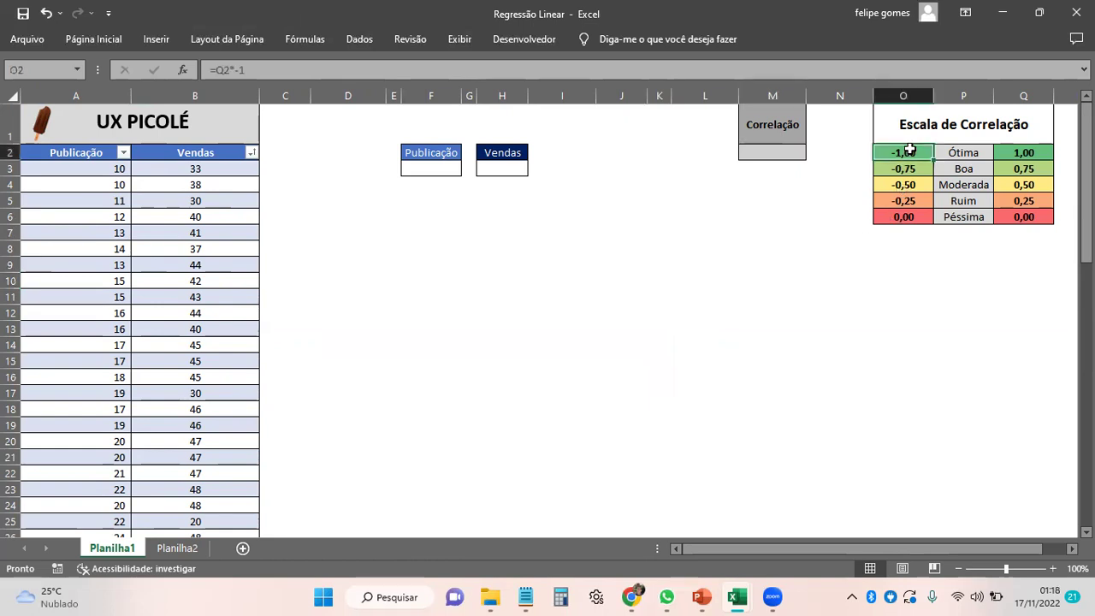
{"action": "left_click", "coordinate": [751, 149]}
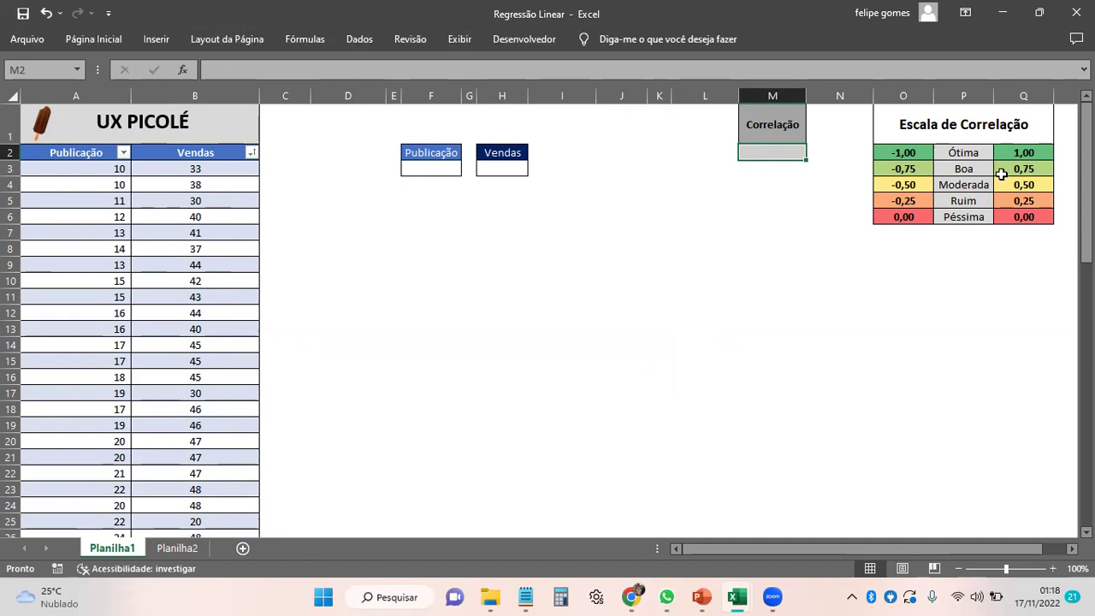
{"action": "left_click", "coordinate": [945, 259]}
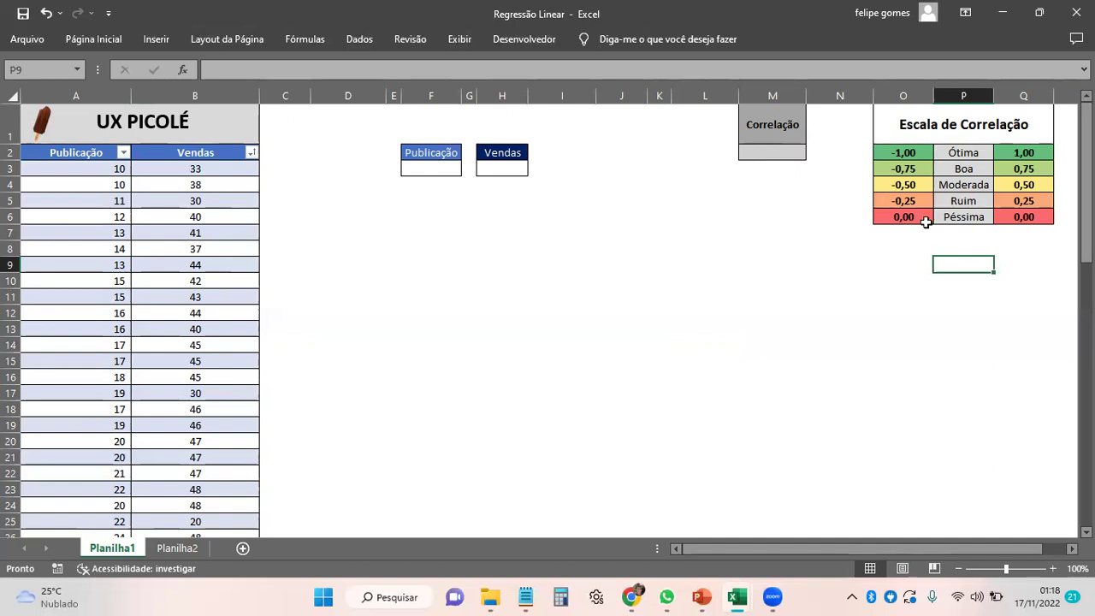
{"action": "left_click_drag", "start_coordinate": [904, 202], "coordinate": [1014, 212]}
{"action": "left_click", "coordinate": [966, 267]}
{"action": "left_click", "coordinate": [814, 313]}
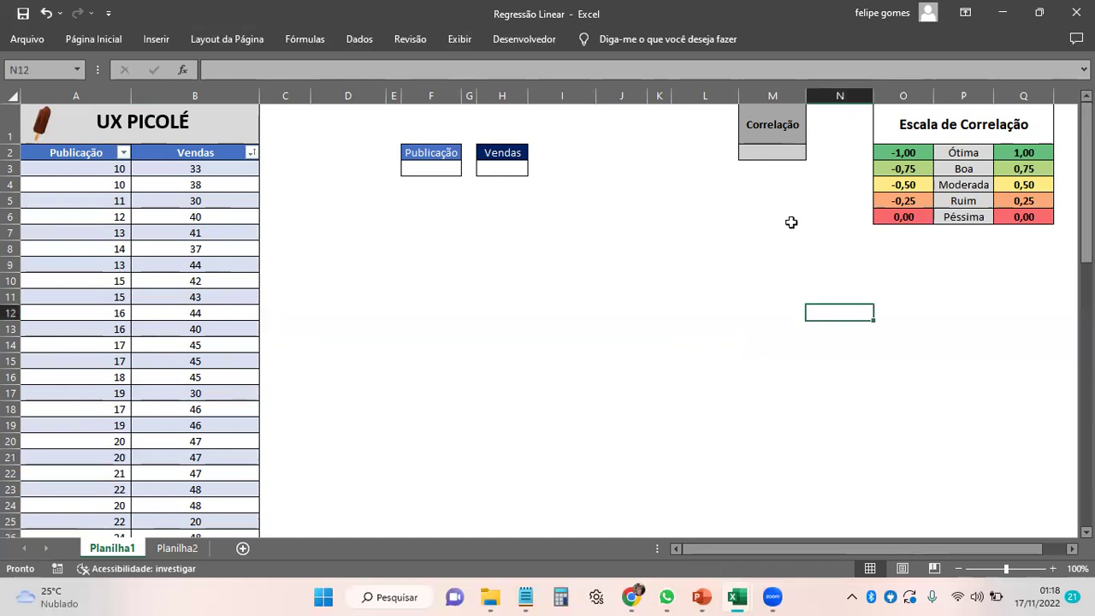
Calculate the correlation between the table's Publicação and Vendas columns with CORREL in the Correlação result cell M2.
{"action": "left_click", "coordinate": [786, 154]}
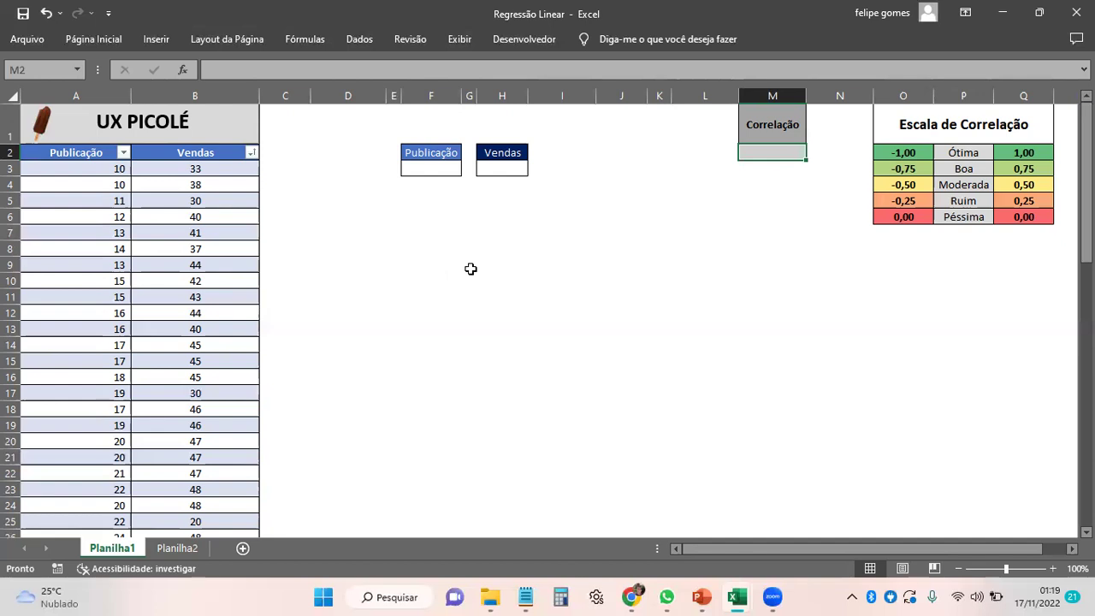
{"action": "type", "text": "=correl"}
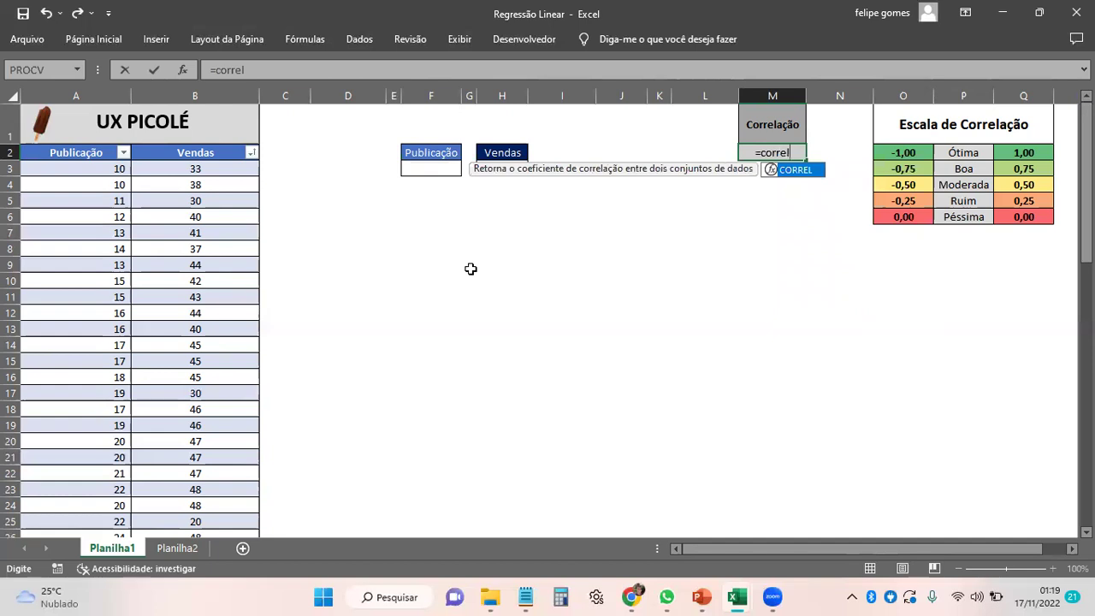
{"action": "key", "text": "Tab"}
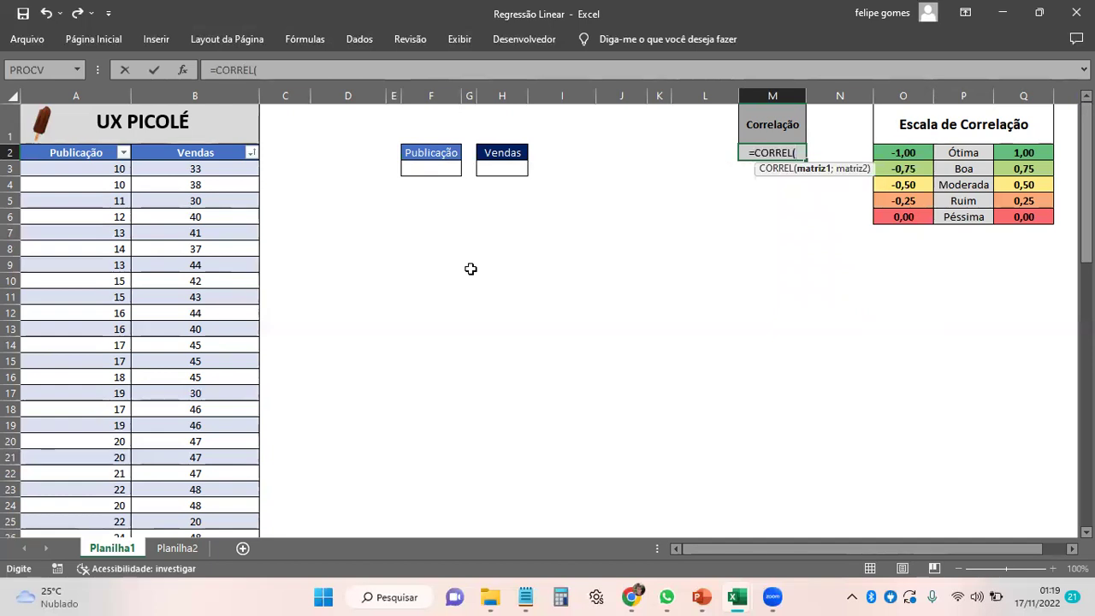
{"action": "left_click", "coordinate": [88, 143]}
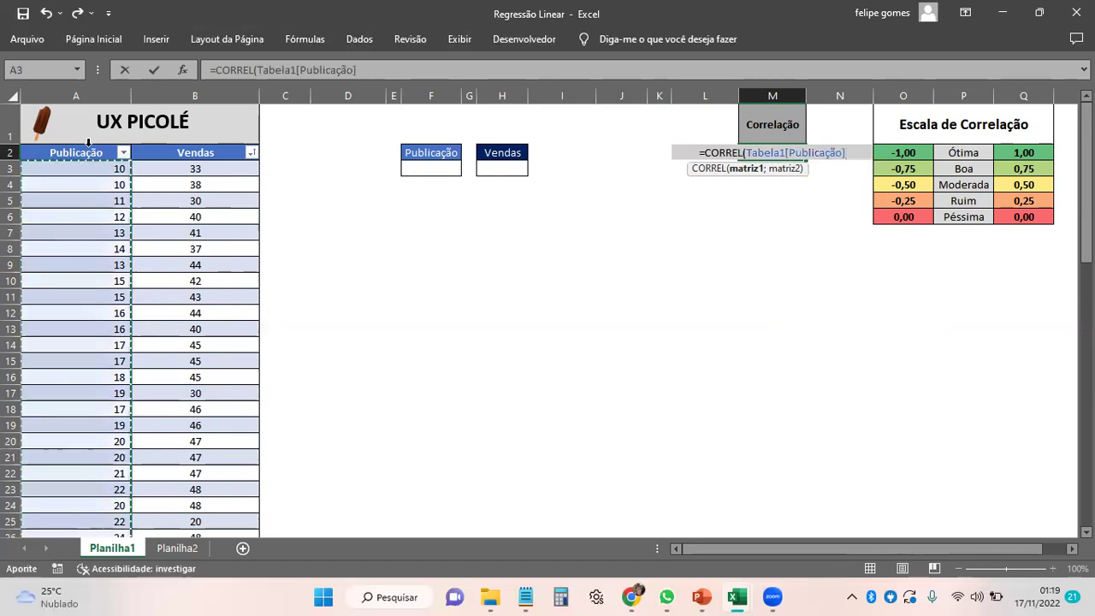
{"action": "type", "text": ";"}
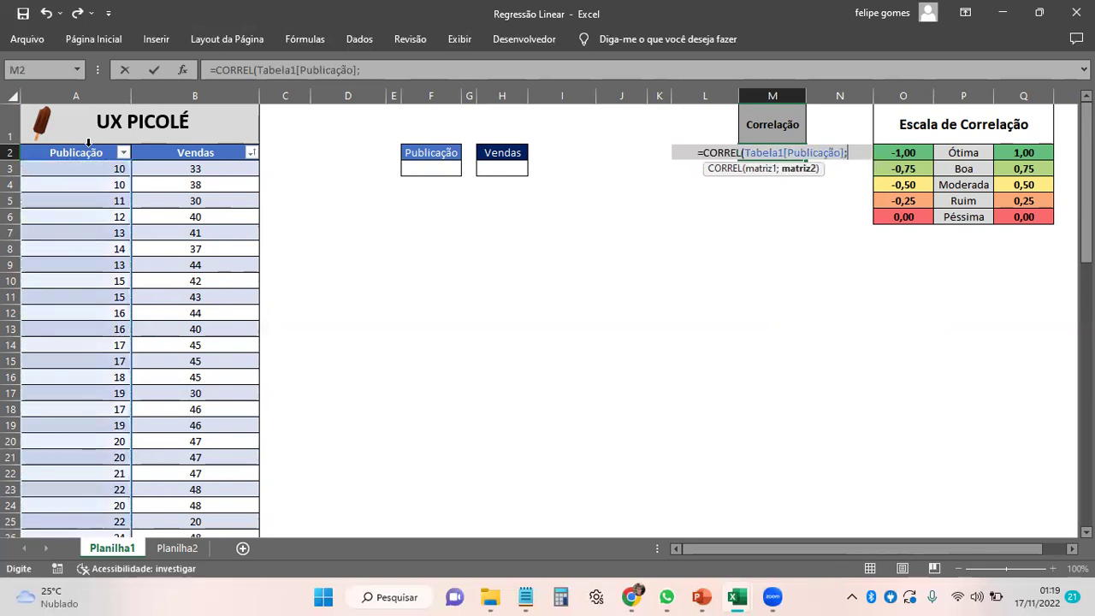
{"action": "left_click", "coordinate": [152, 142]}
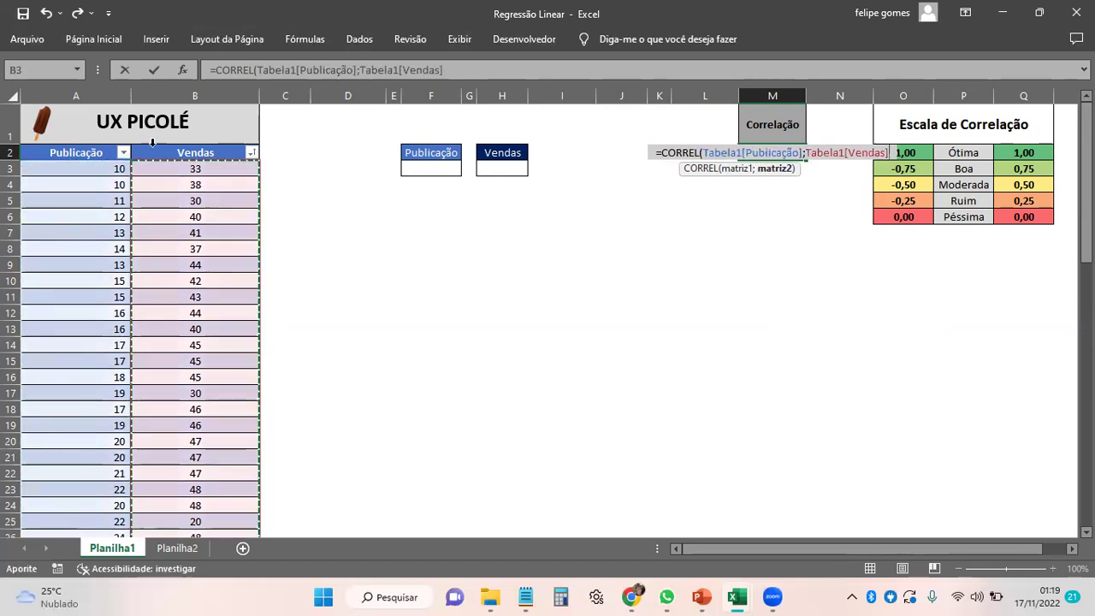
{"action": "type", "text": ")"}
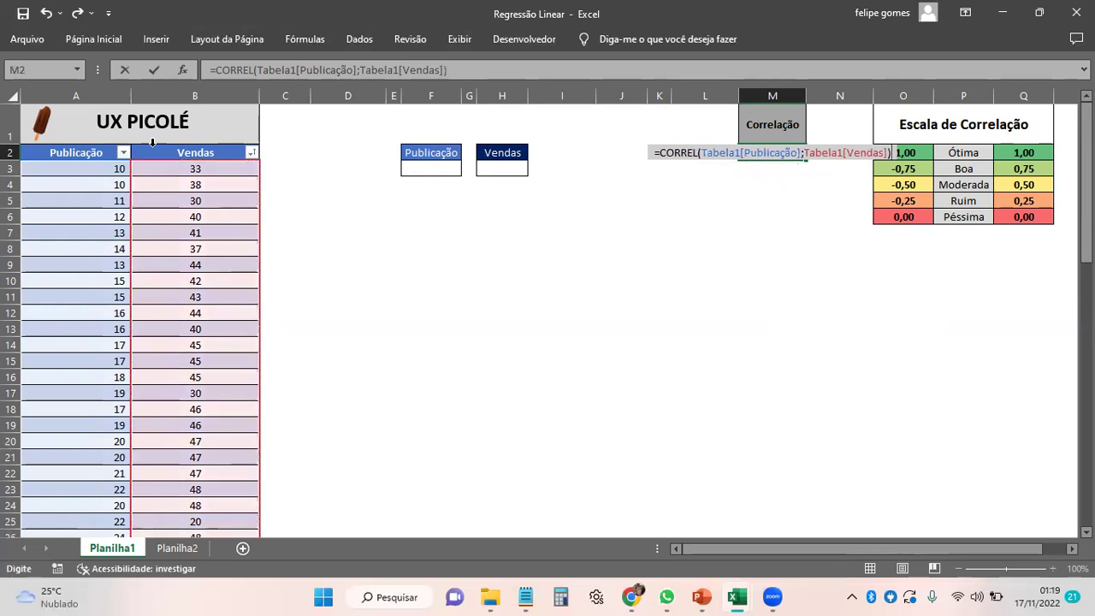
{"action": "key", "text": "Return"}
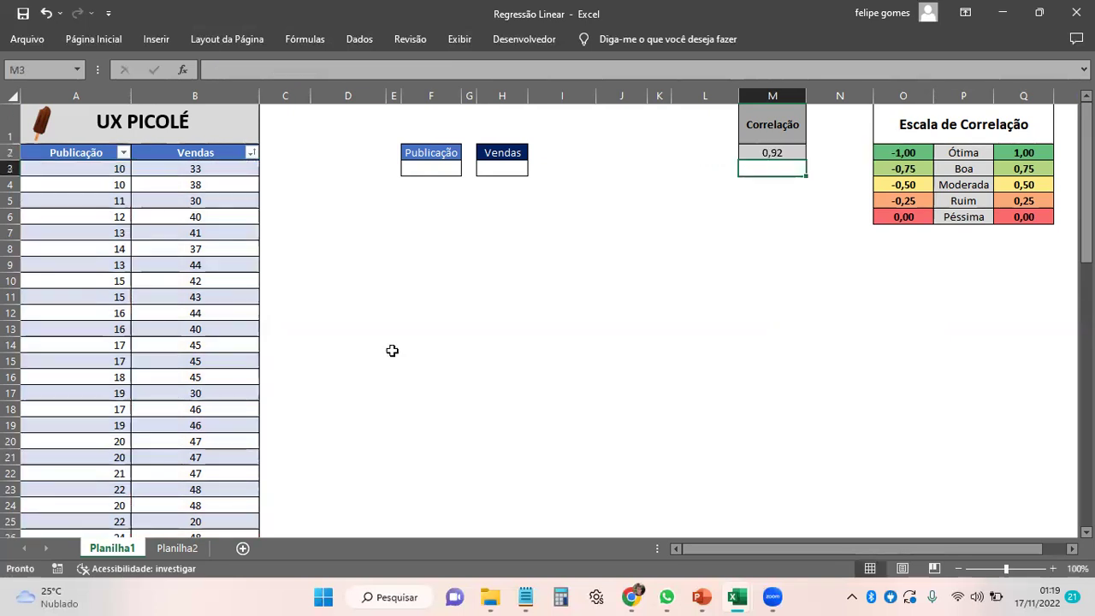
Compare the Correlação result in M2 with the ratings of the Escala de Correlação table.
{"action": "left_click", "coordinate": [492, 355]}
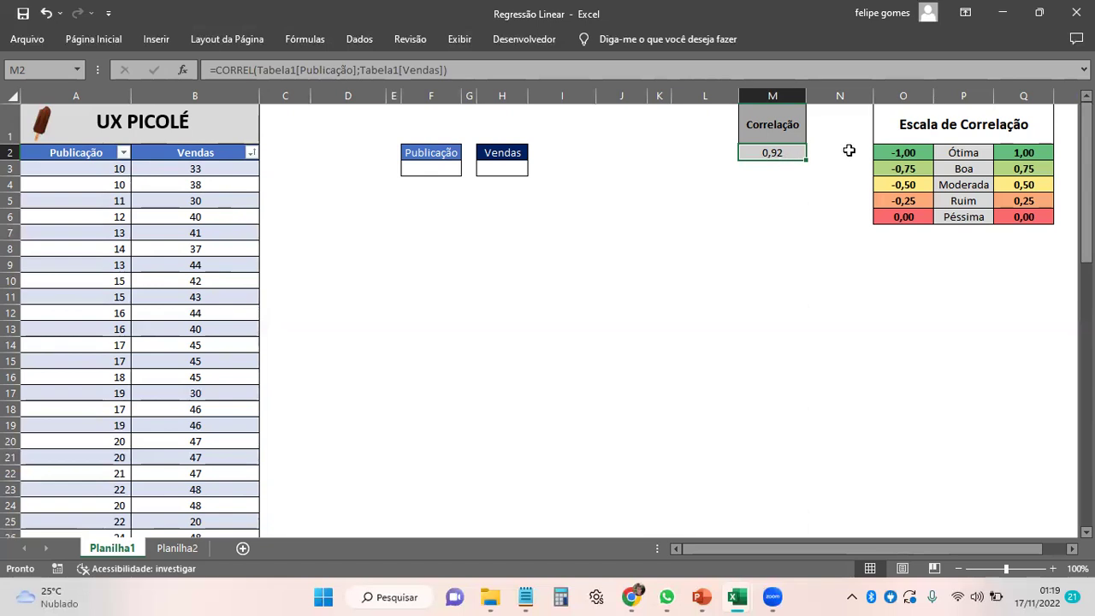
{"action": "left_click", "coordinate": [759, 261]}
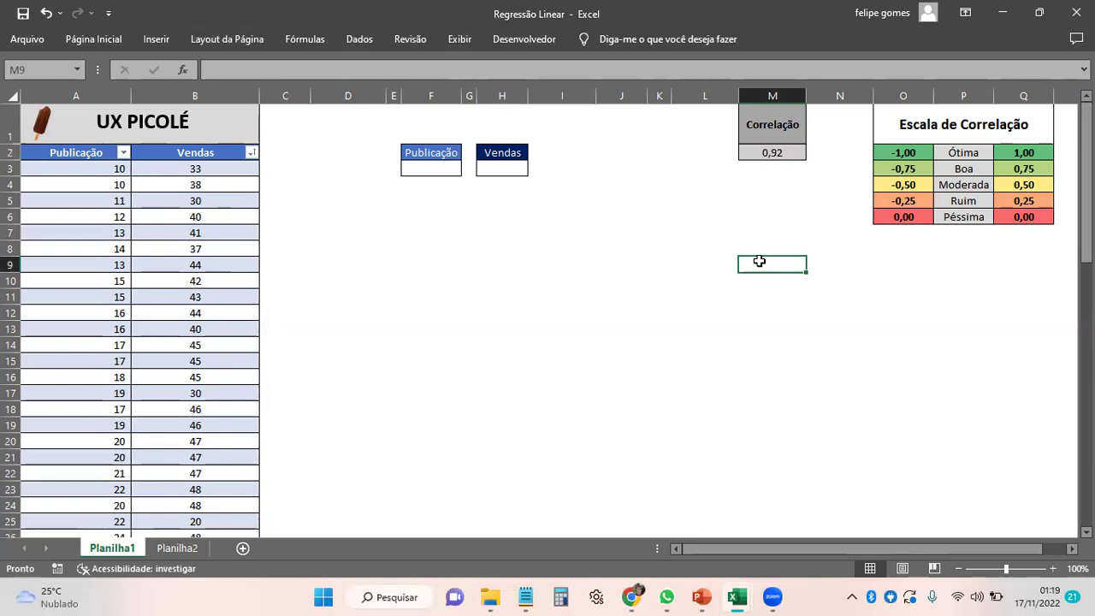
{"action": "left_click", "coordinate": [675, 295]}
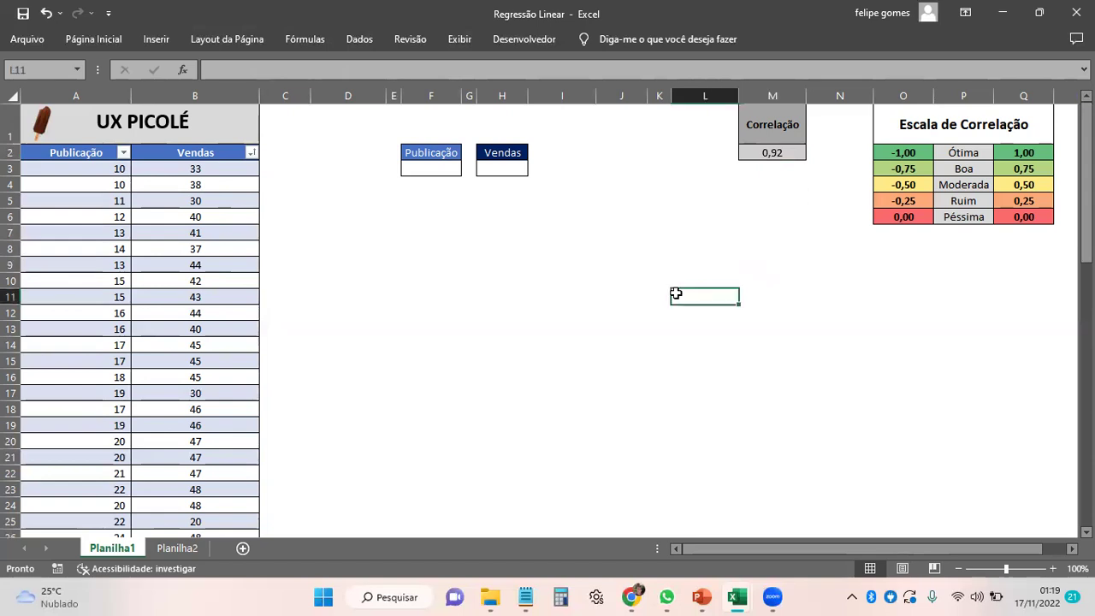
{"action": "left_click", "coordinate": [733, 227]}
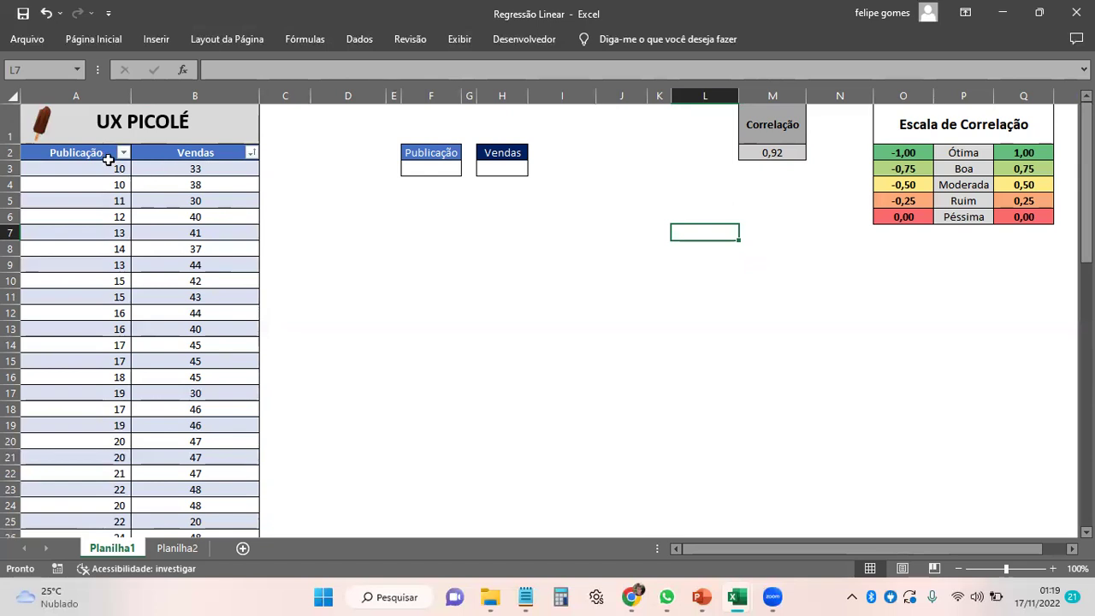
Insert the recommended Dispersão chart of the Publicação and Vendas data, enlarged to about 23,05 × 9,92 cm and placed below the scale table.
{"action": "left_click_drag", "start_coordinate": [91, 144], "coordinate": [137, 147]}
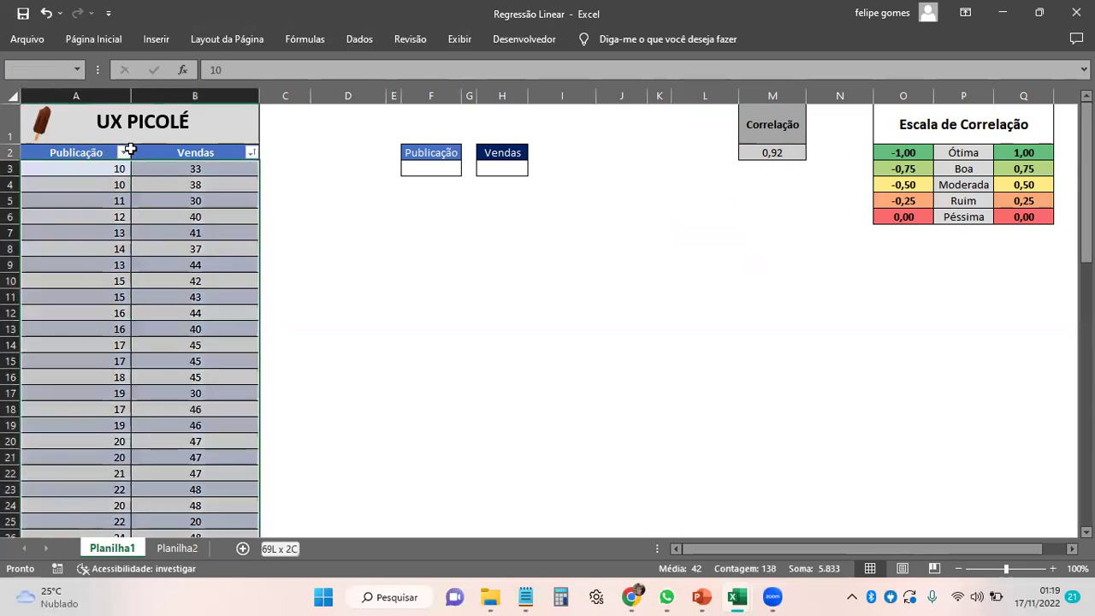
{"action": "left_click", "coordinate": [155, 39]}
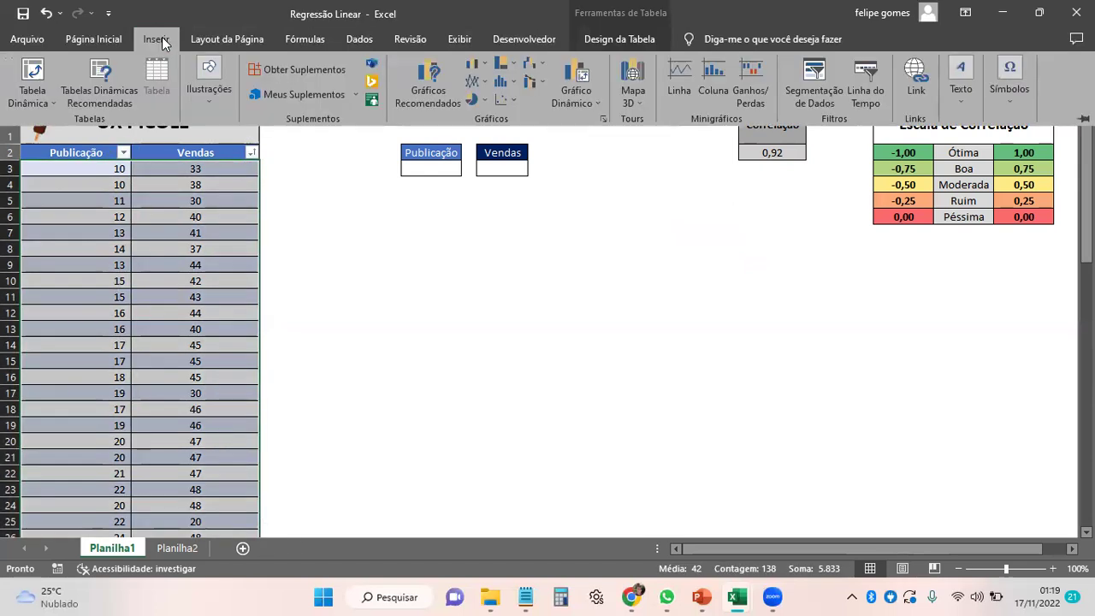
{"action": "left_click", "coordinate": [423, 76]}
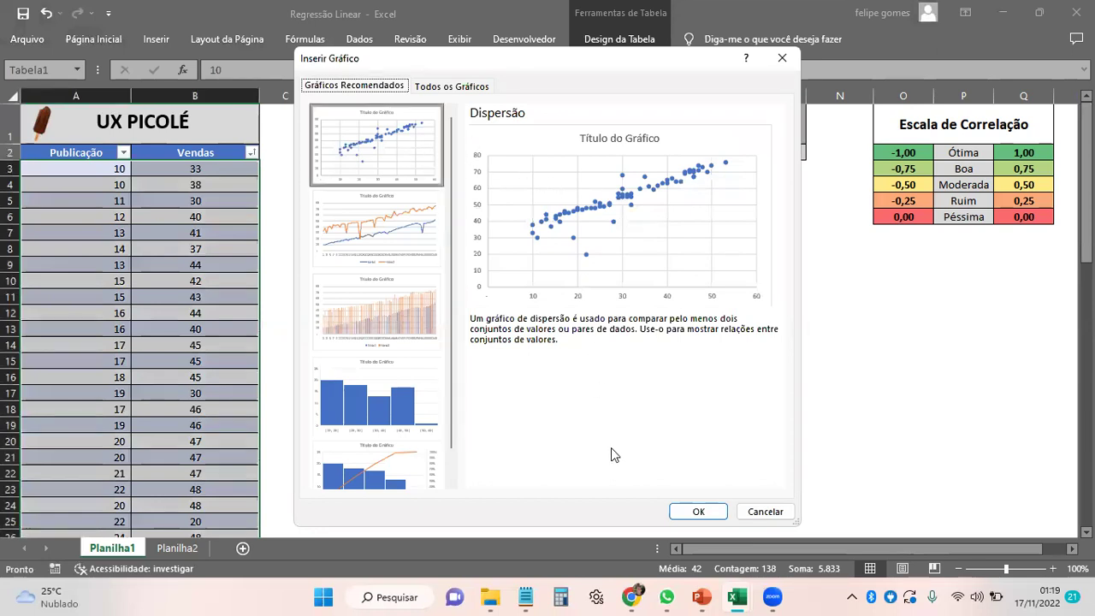
{"action": "left_click", "coordinate": [700, 511]}
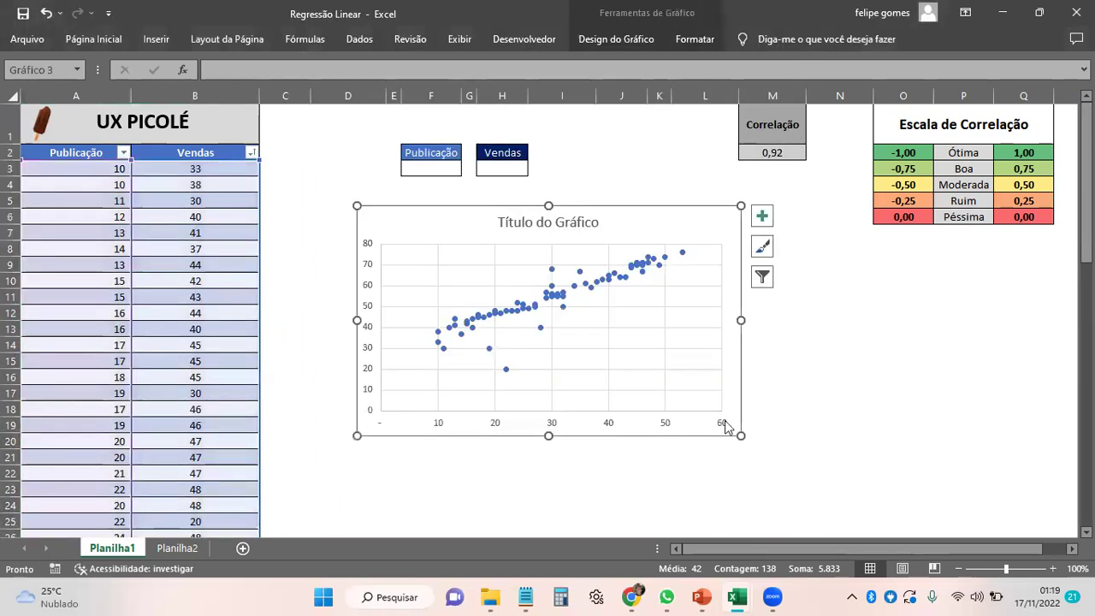
{"action": "left_click_drag", "start_coordinate": [743, 435], "coordinate": [1053, 505]}
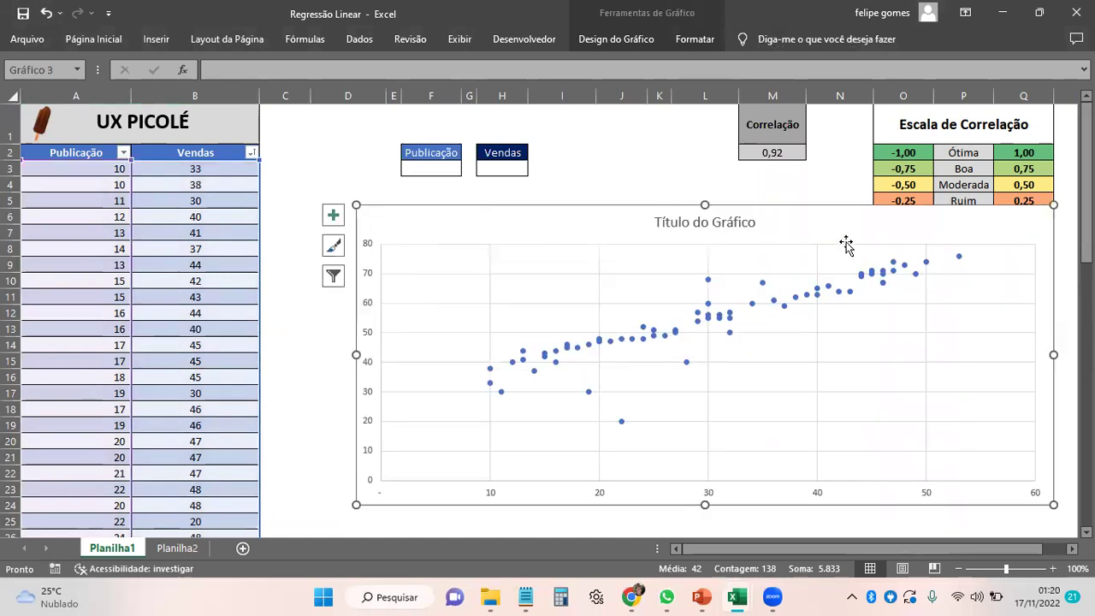
{"action": "left_click_drag", "start_coordinate": [845, 214], "coordinate": [843, 248]}
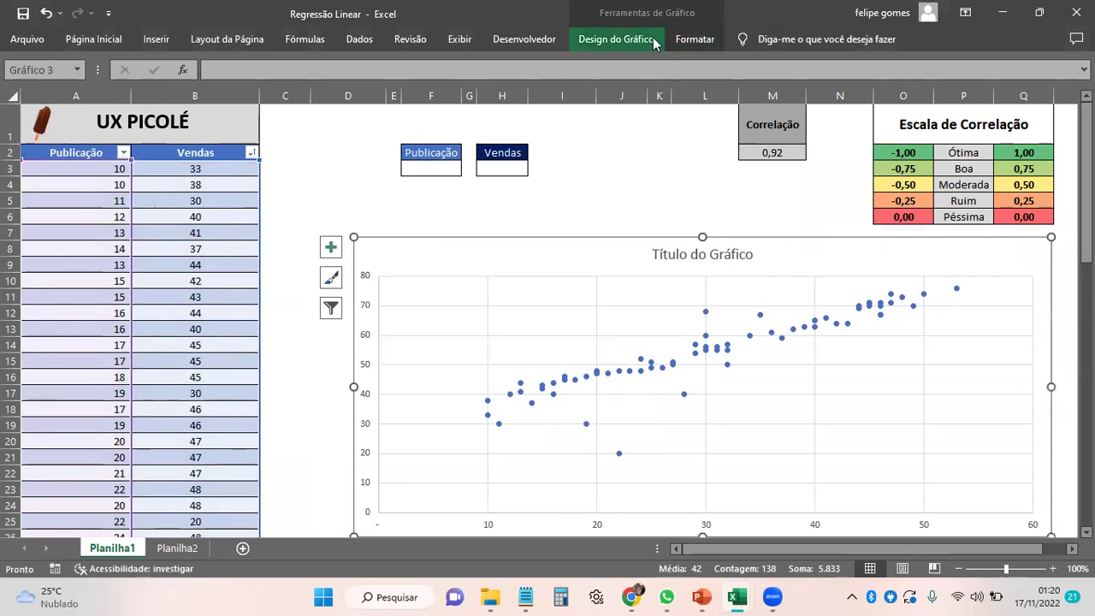
Apply the dark Estilo 9 chart style to the scatter chart and widen the chart from its left edge into column C.
{"action": "left_click", "coordinate": [693, 40]}
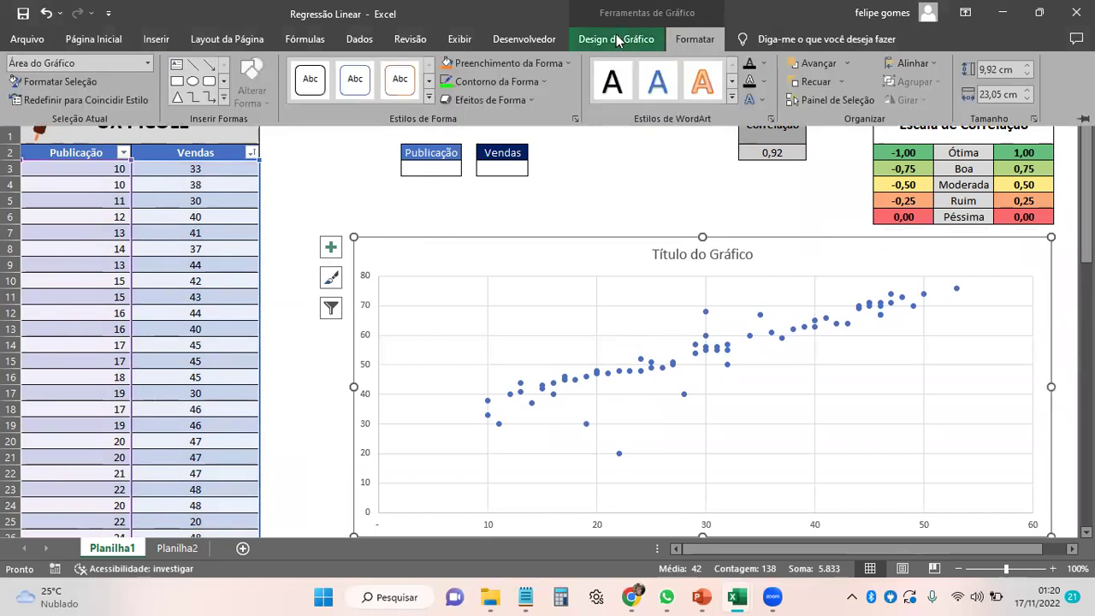
{"action": "left_click", "coordinate": [618, 40]}
{"action": "left_click", "coordinate": [760, 100]}
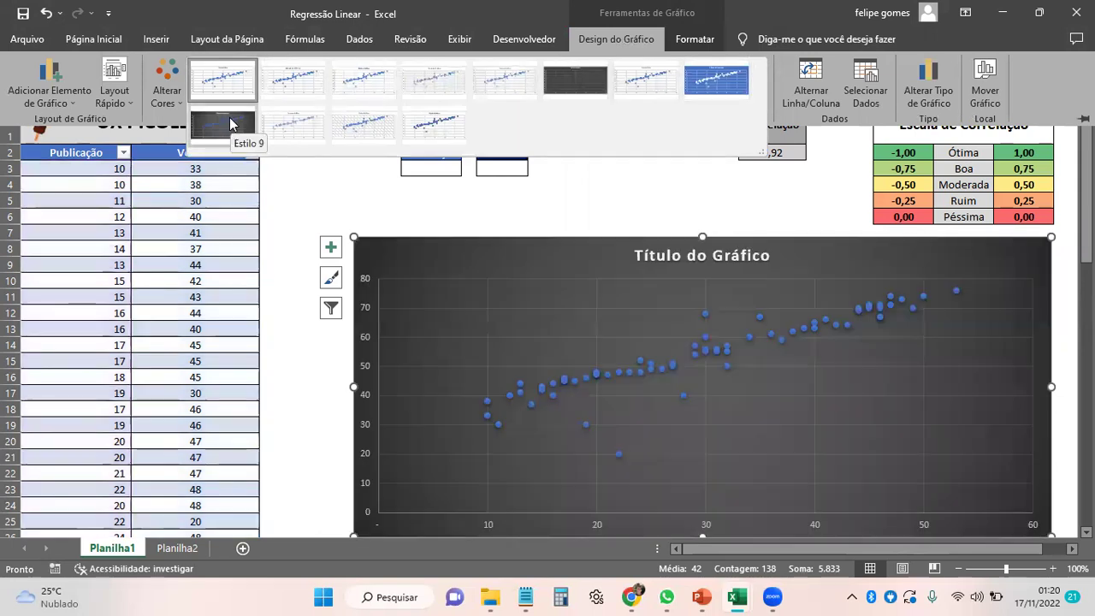
{"action": "left_click", "coordinate": [227, 122]}
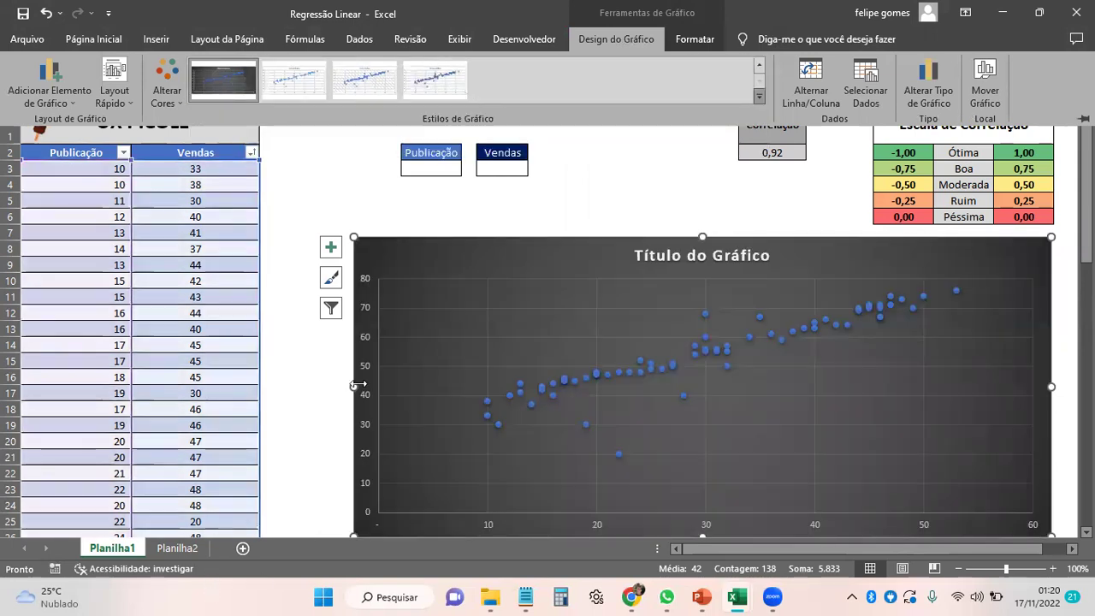
{"action": "left_click", "coordinate": [319, 386]}
{"action": "left_click_drag", "start_coordinate": [354, 387], "coordinate": [288, 385]}
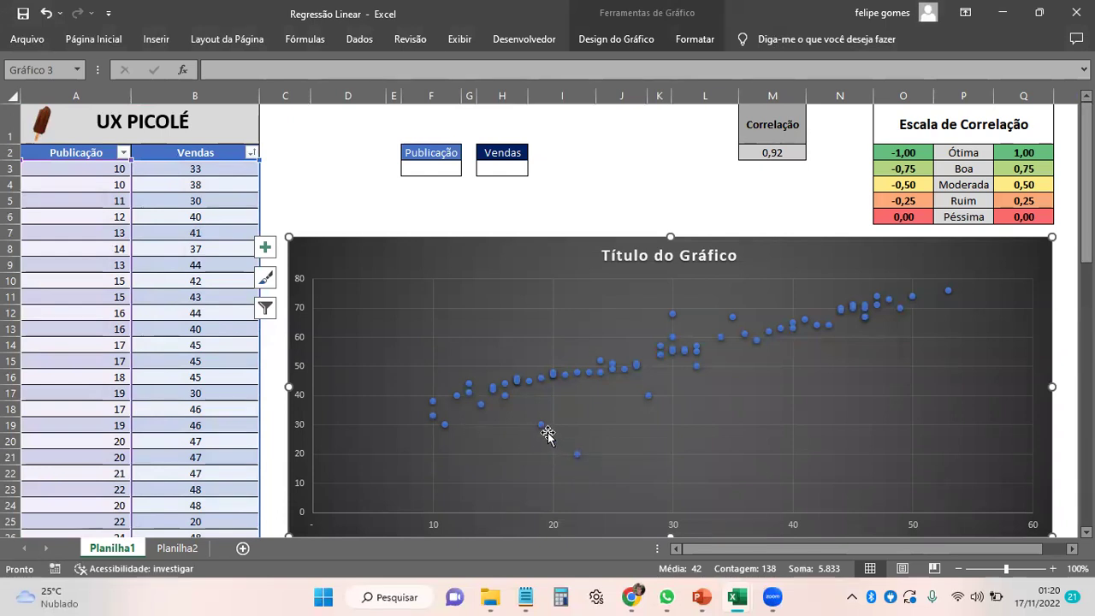
Compare the records in rows 12, 9, 13 and 14 with the points plotted on the scatter chart.
{"action": "left_click_drag", "start_coordinate": [80, 312], "coordinate": [152, 312]}
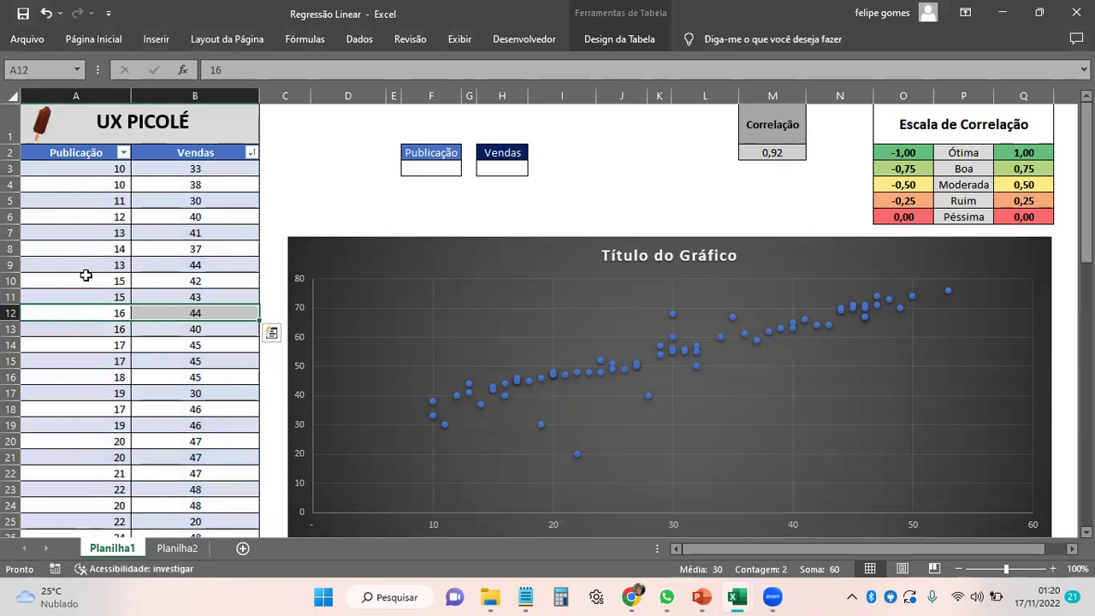
{"action": "left_click_drag", "start_coordinate": [85, 265], "coordinate": [156, 264]}
{"action": "left_click_drag", "start_coordinate": [103, 328], "coordinate": [150, 339]}
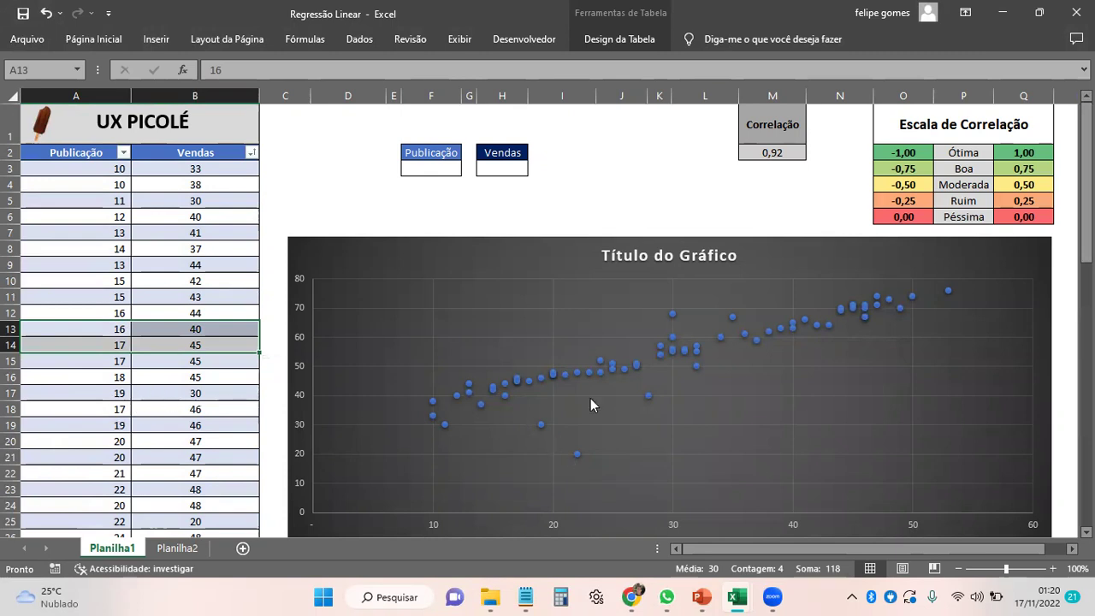
{"action": "mouse_move", "coordinate": [678, 352]}
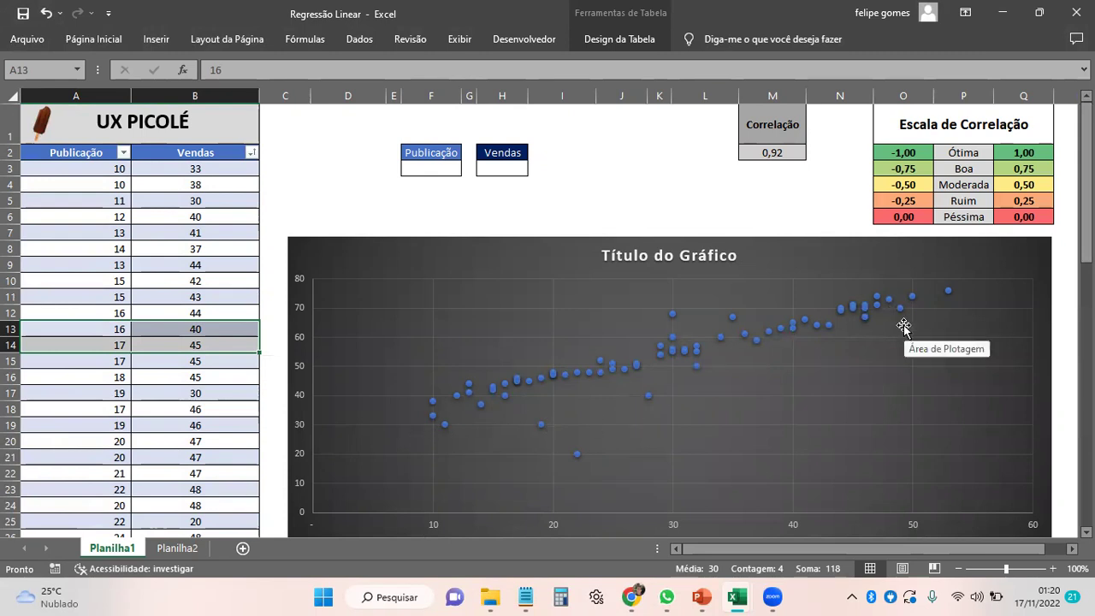
Add a Linha de Tendência to the scatter chart.
{"action": "left_click", "coordinate": [903, 273]}
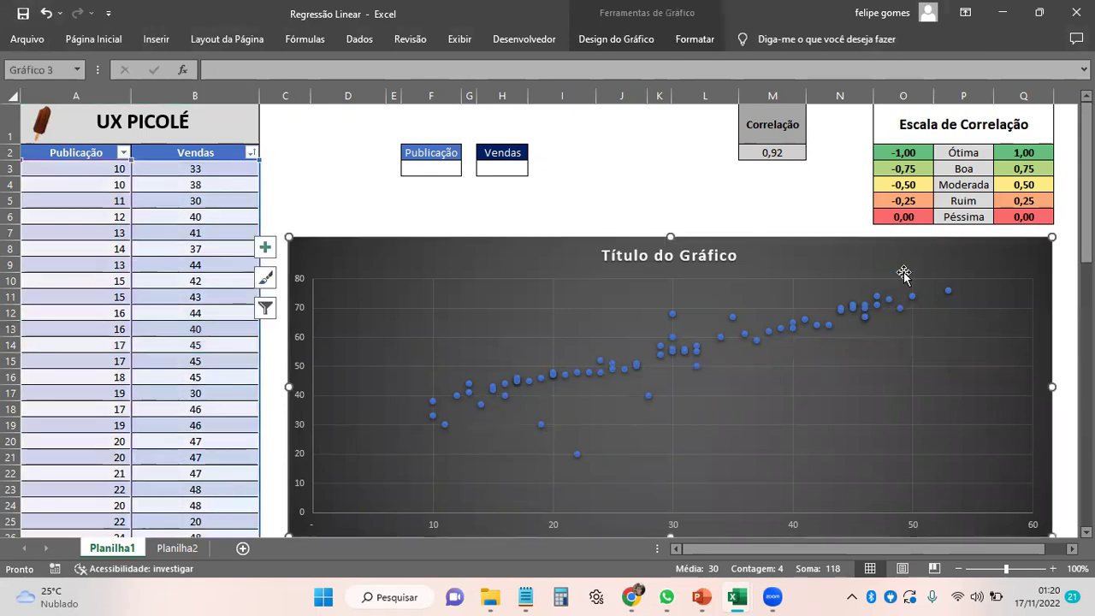
{"action": "left_click", "coordinate": [266, 250]}
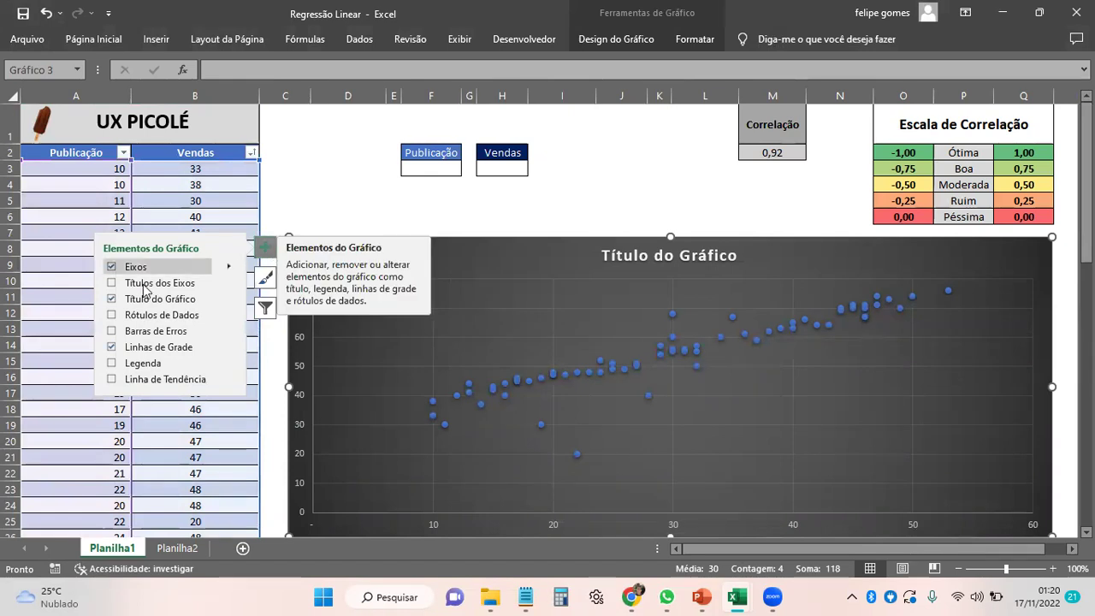
{"action": "left_click", "coordinate": [113, 379]}
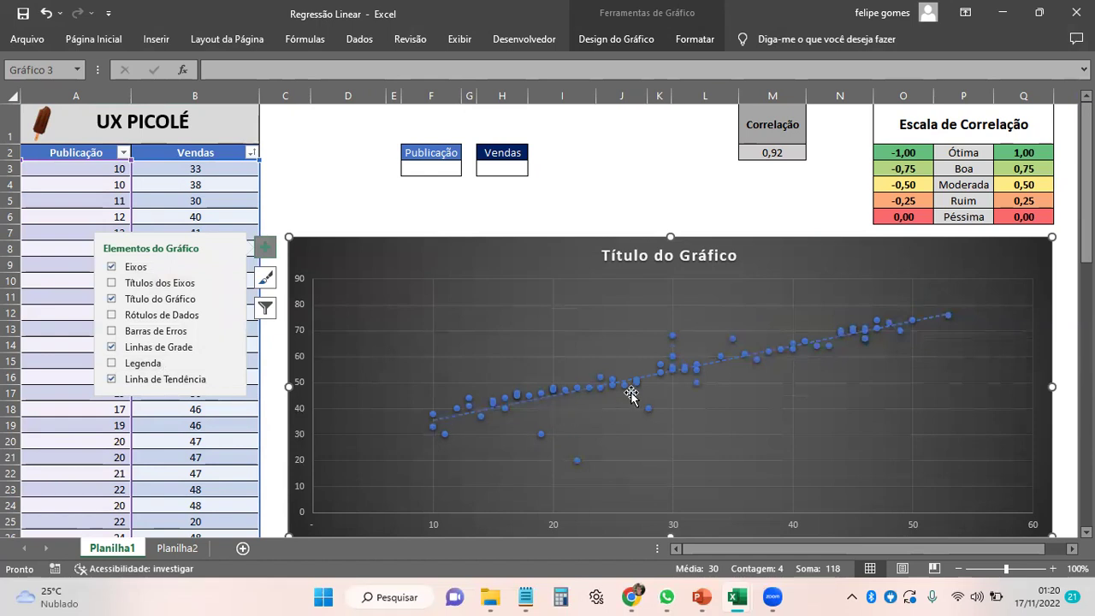
Change the trendline's outline colour to bright green.
{"action": "left_click", "coordinate": [647, 374]}
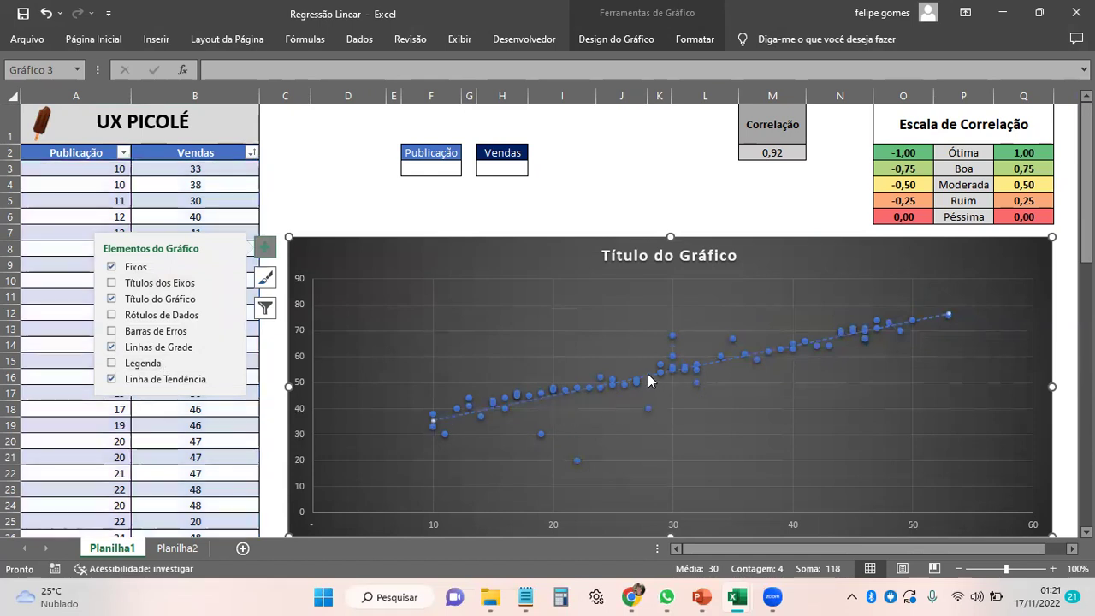
{"action": "left_click", "coordinate": [695, 45]}
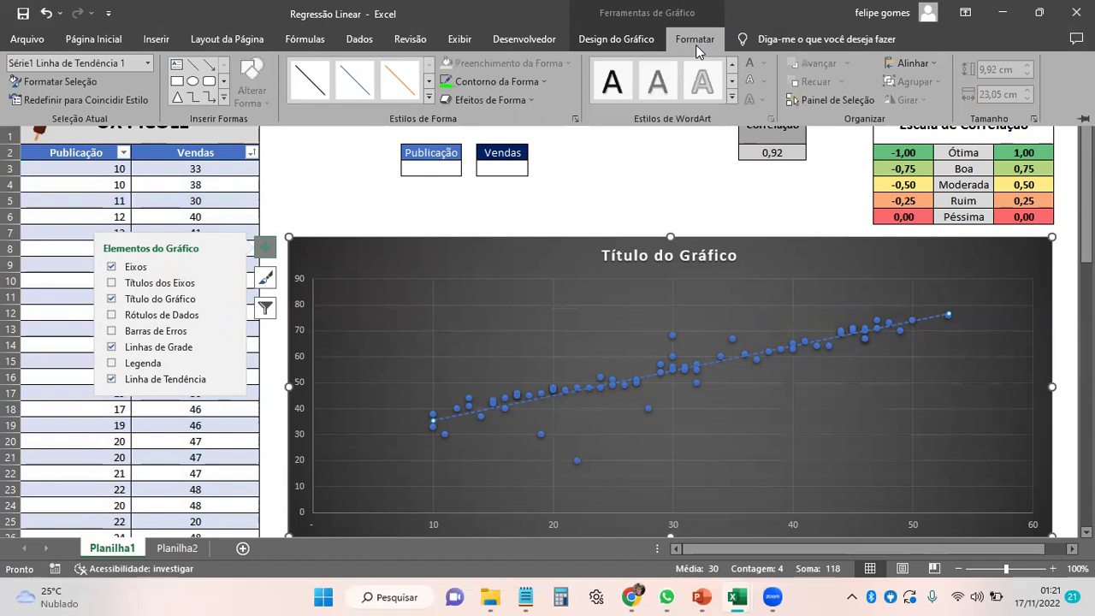
{"action": "left_click", "coordinate": [448, 83]}
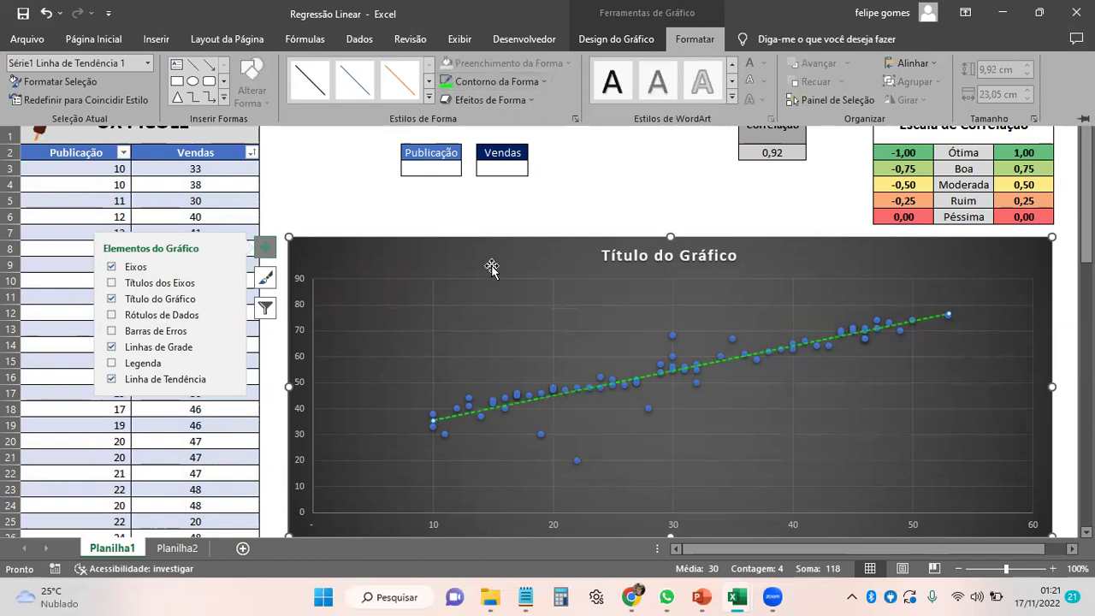
{"action": "left_click", "coordinate": [491, 267]}
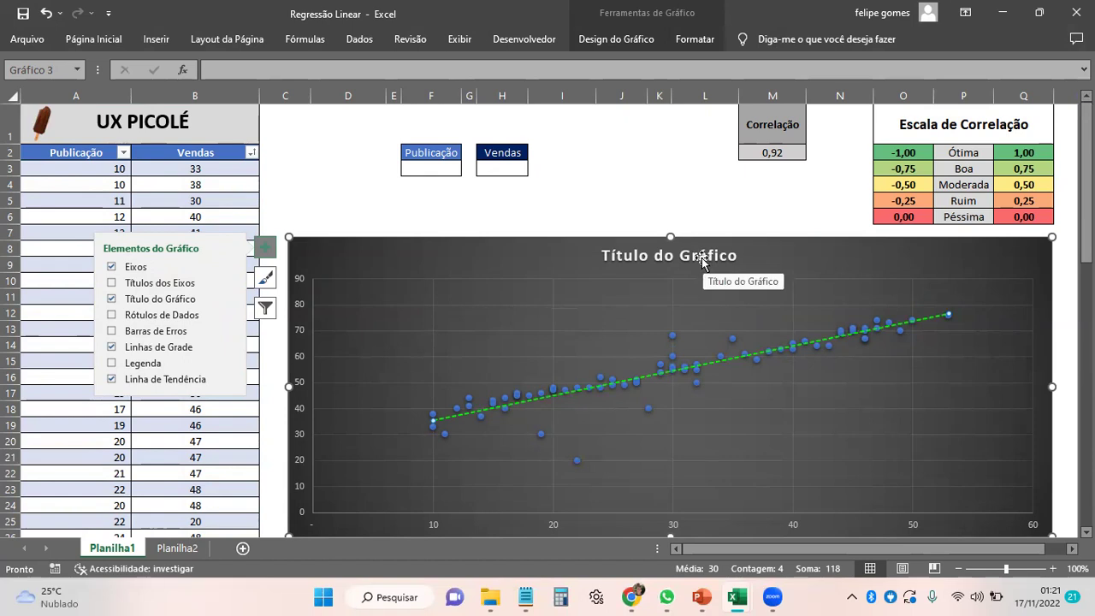
Examine the row 17 record in relation to the chart's trendline, then the records further down the table.
{"action": "left_click", "coordinate": [444, 201]}
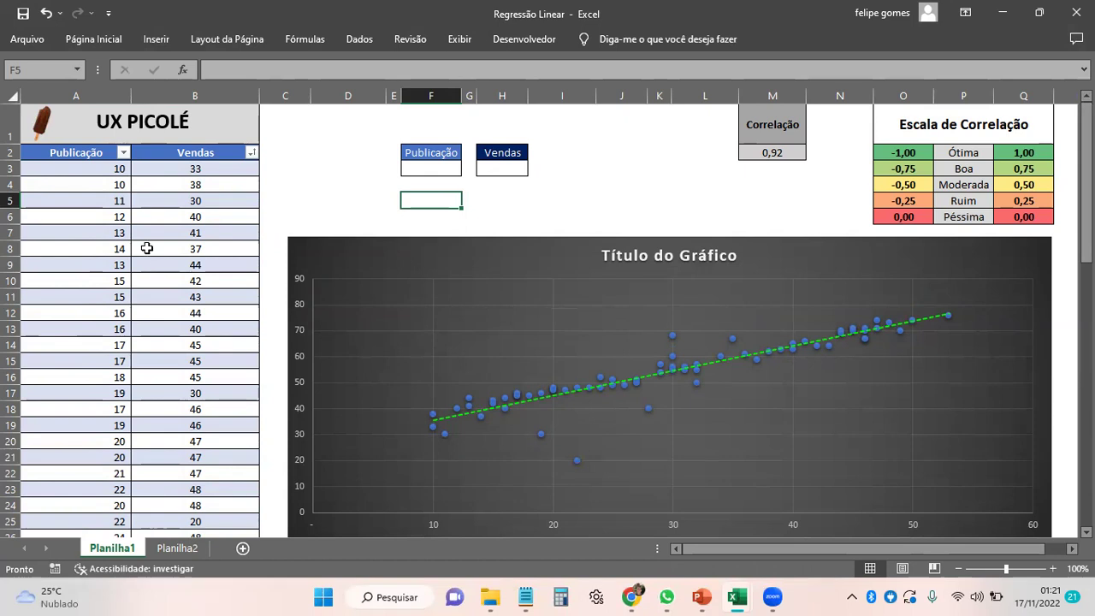
{"action": "left_click", "coordinate": [83, 392]}
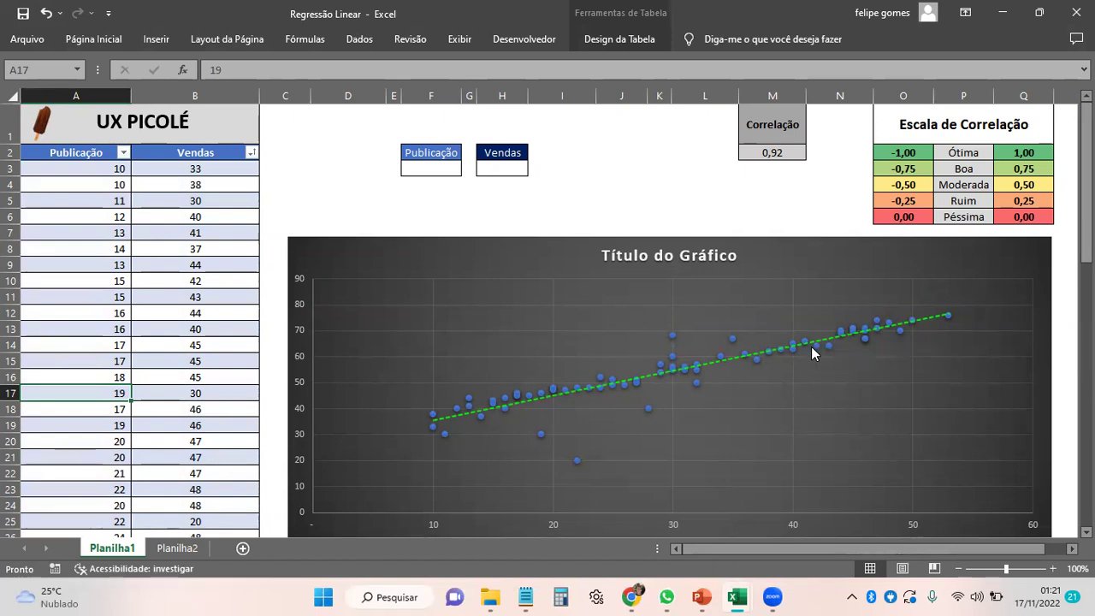
{"action": "mouse_move", "coordinate": [814, 352]}
{"action": "scroll", "coordinate": [87, 365], "scroll_direction": "down", "scroll_amount": 20}
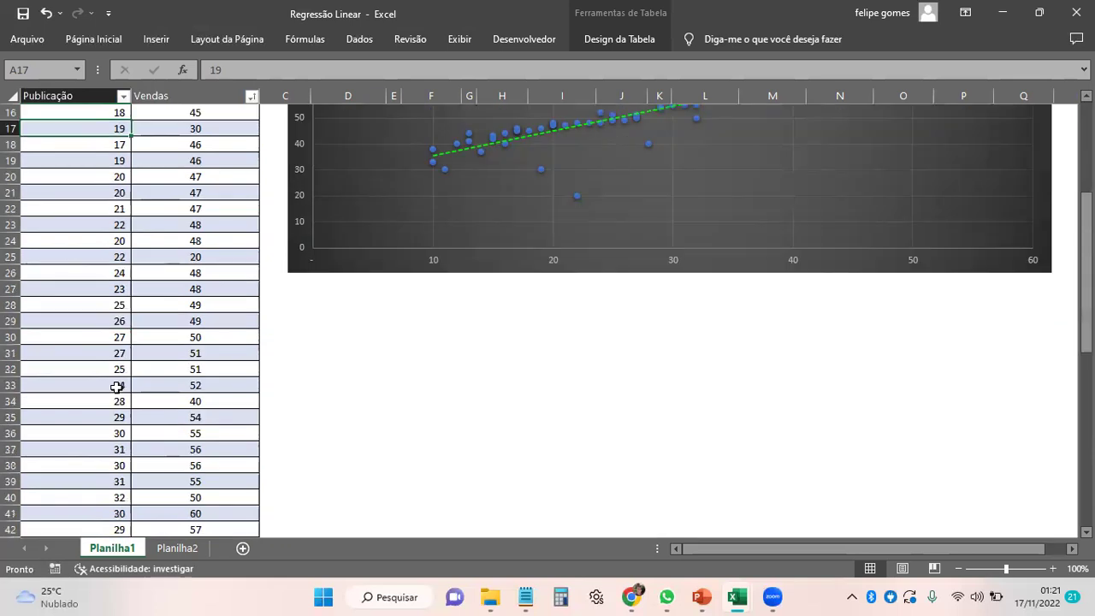
Enter 100 as the Publicação value to forecast from in cell F3.
{"action": "scroll", "coordinate": [118, 389], "scroll_direction": "up", "scroll_amount": 20}
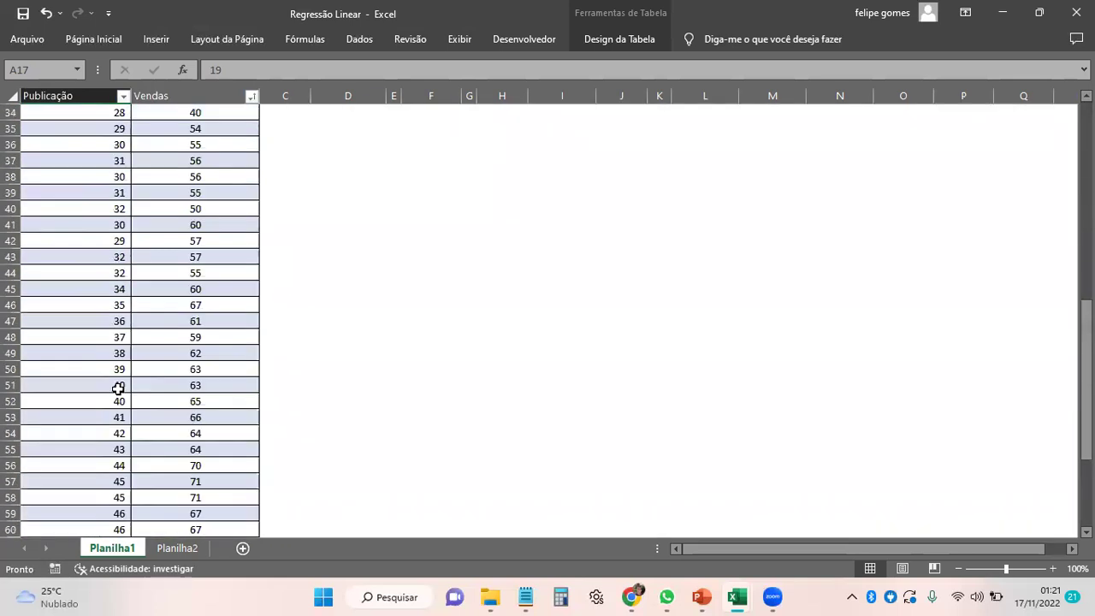
{"action": "left_click", "coordinate": [428, 167]}
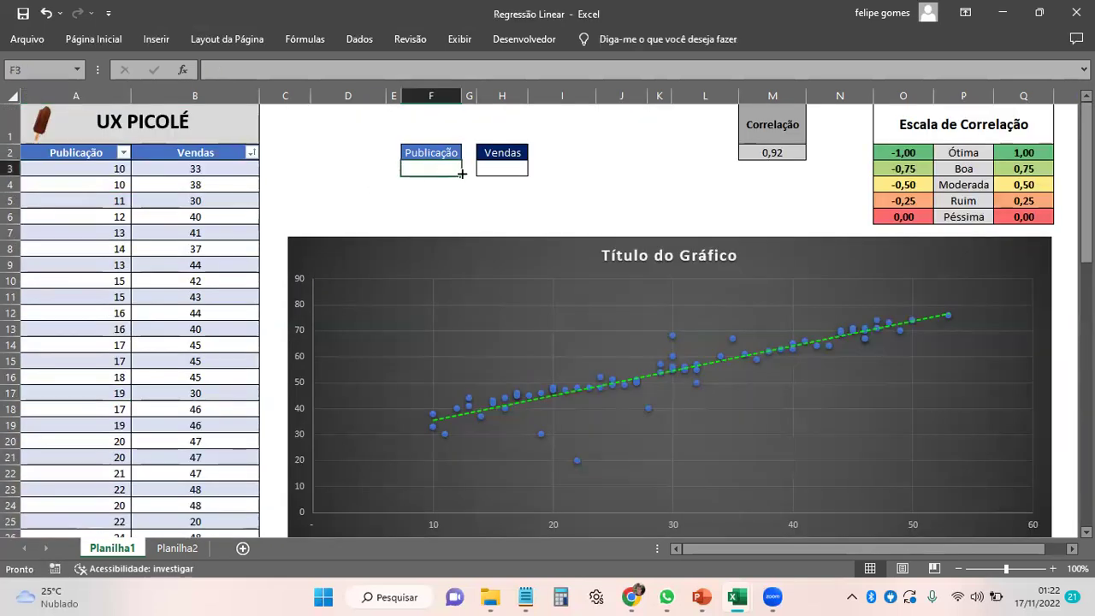
{"action": "left_click", "coordinate": [486, 171]}
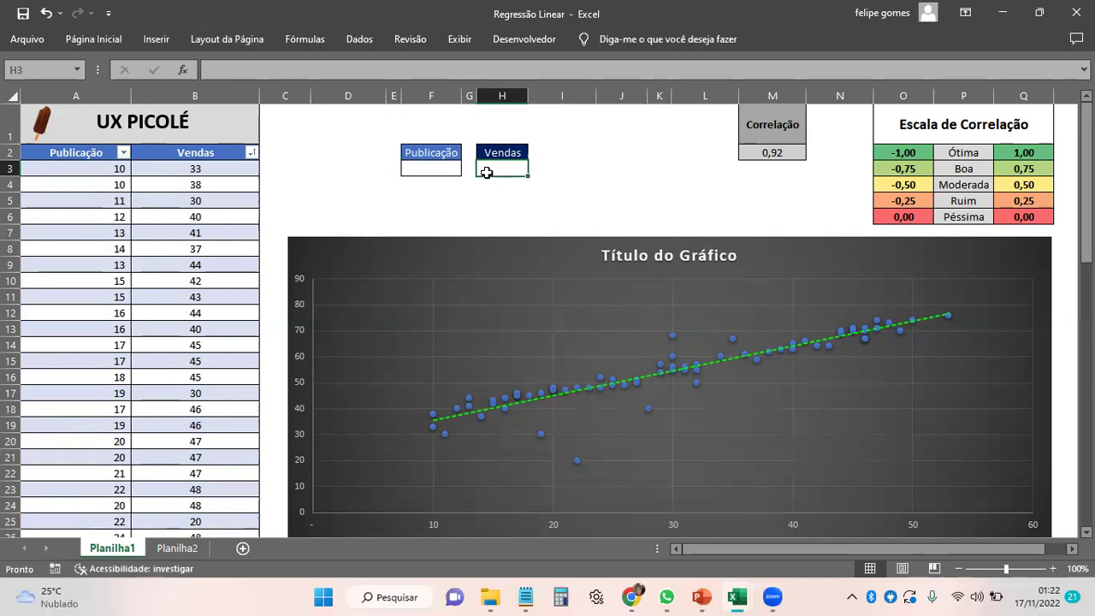
{"action": "key", "text": "Return"}
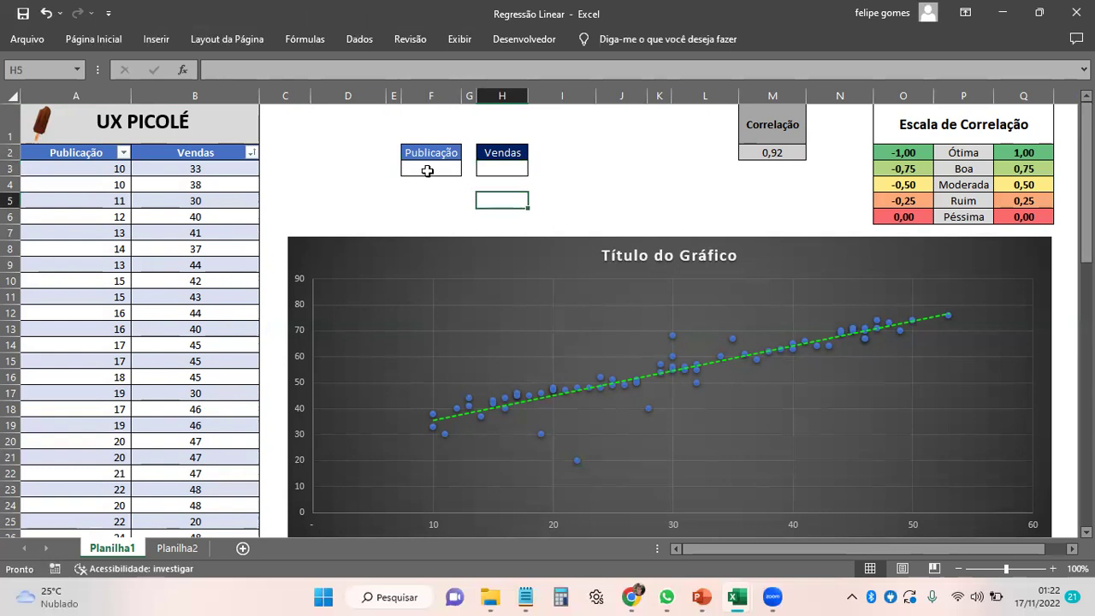
{"action": "left_click", "coordinate": [427, 170]}
{"action": "type", "text": "10"}
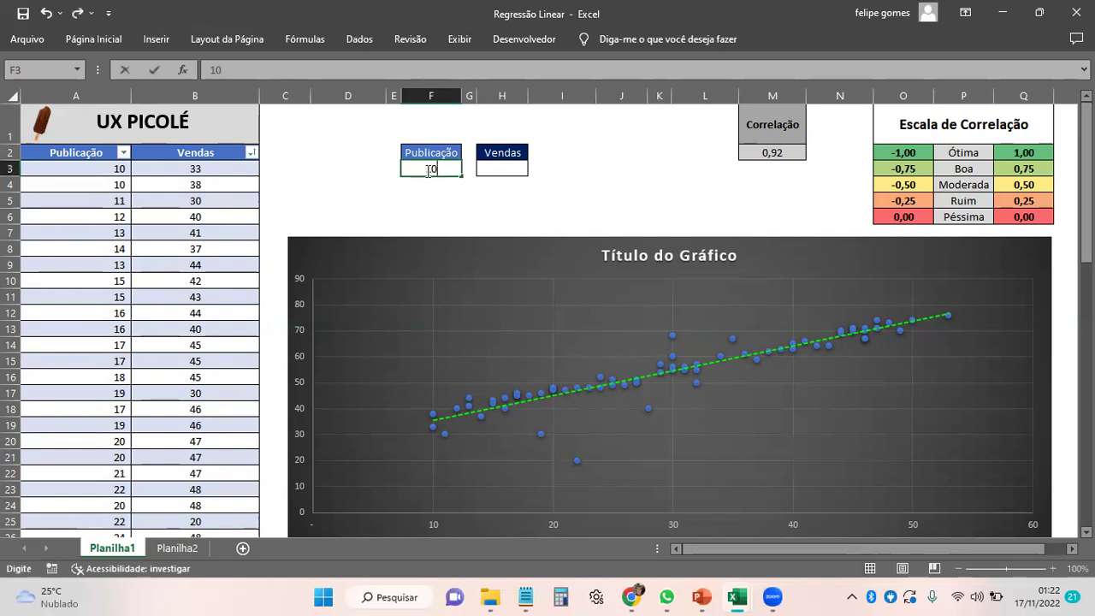
{"action": "key", "text": "Return"}
{"action": "left_click", "coordinate": [426, 170]}
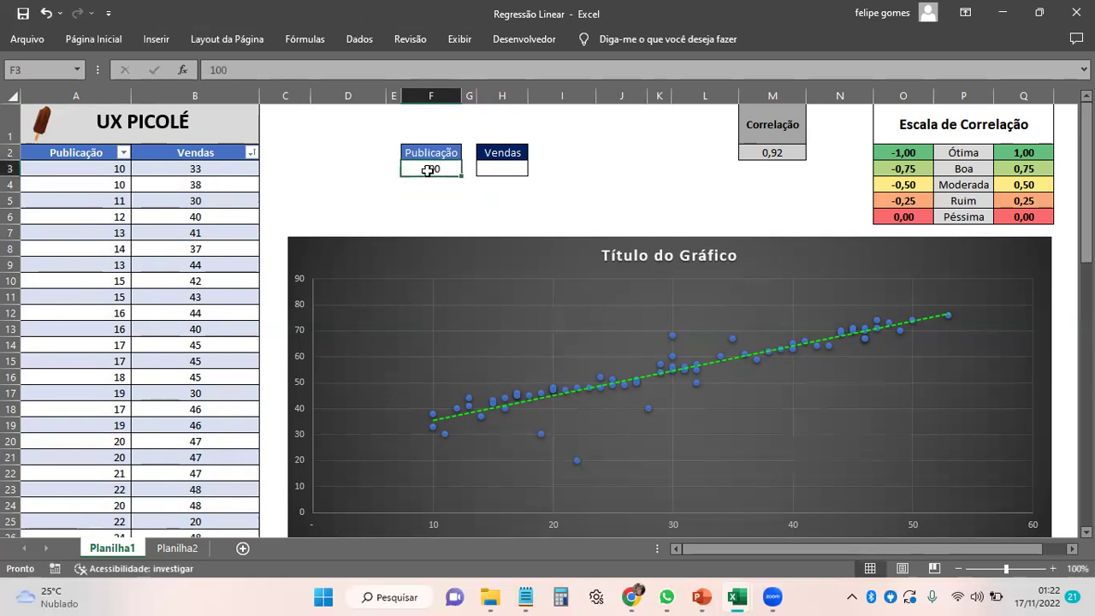
Review the forecast cells for Publicação and Vendas and the correlation formula in M2.
{"action": "left_click", "coordinate": [484, 171]}
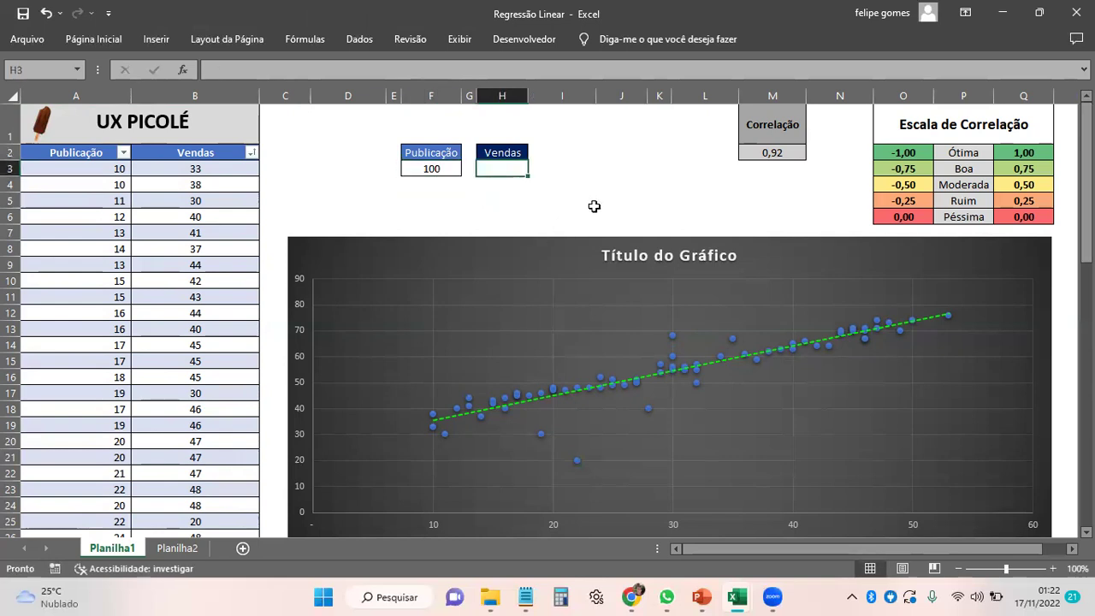
{"action": "left_click", "coordinate": [590, 205]}
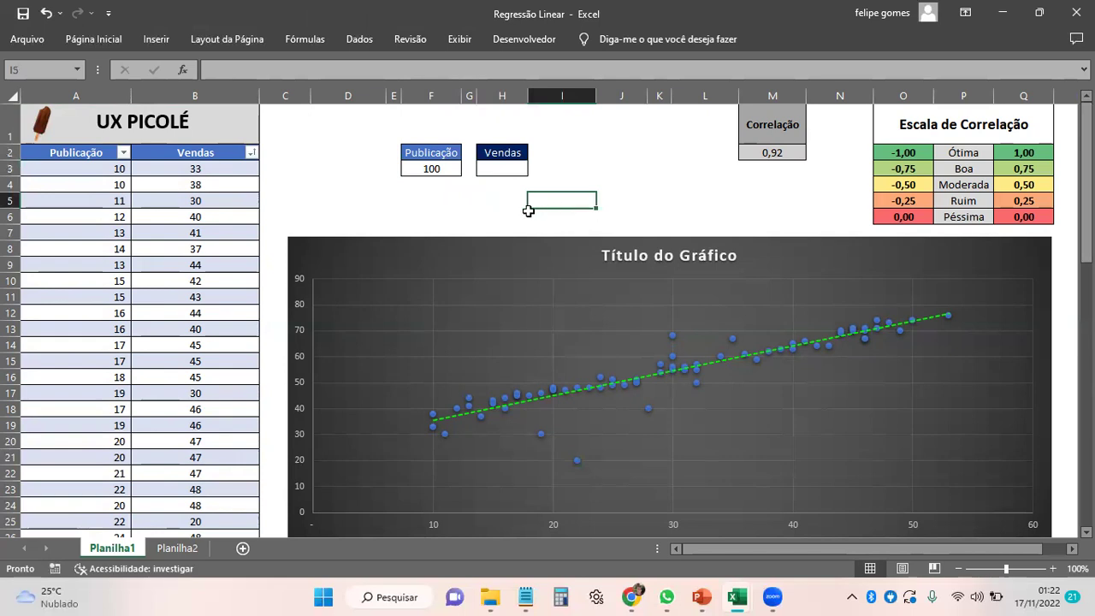
{"action": "left_click", "coordinate": [435, 169]}
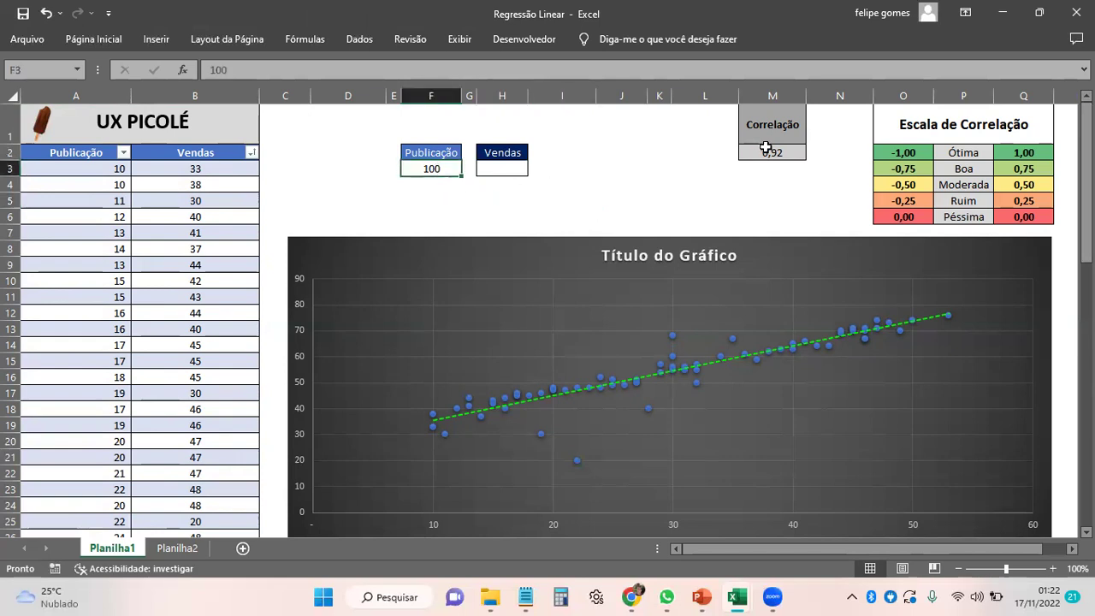
{"action": "left_click", "coordinate": [766, 149]}
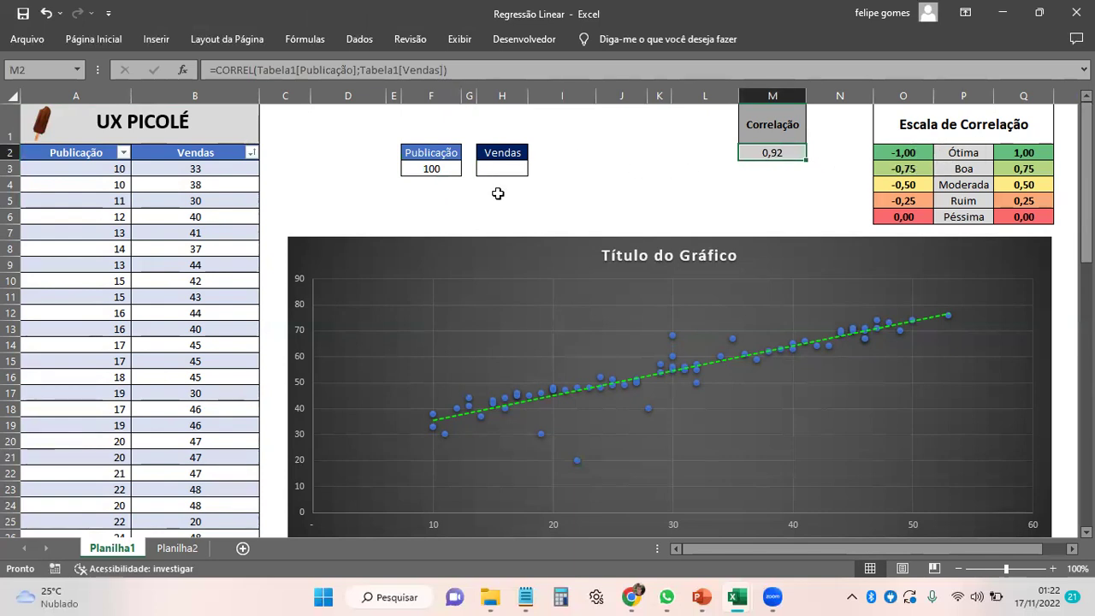
Switch to Bloco de notas to consult the function notes for Vendas and Correlação, and return to the workbook without closing the notes.
{"action": "left_click", "coordinate": [525, 596]}
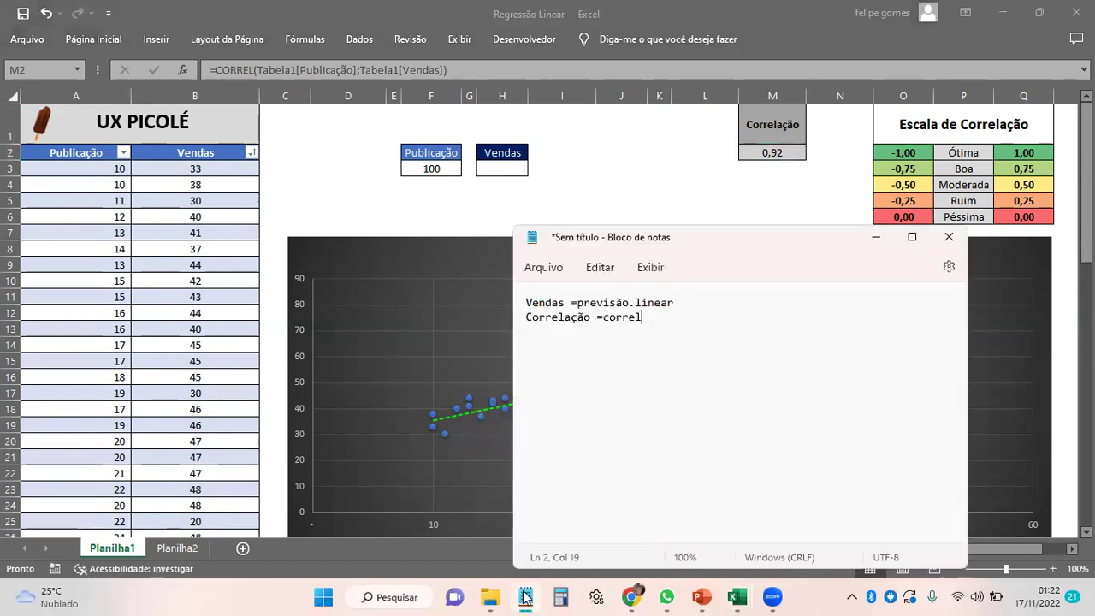
{"action": "left_click", "coordinate": [946, 242]}
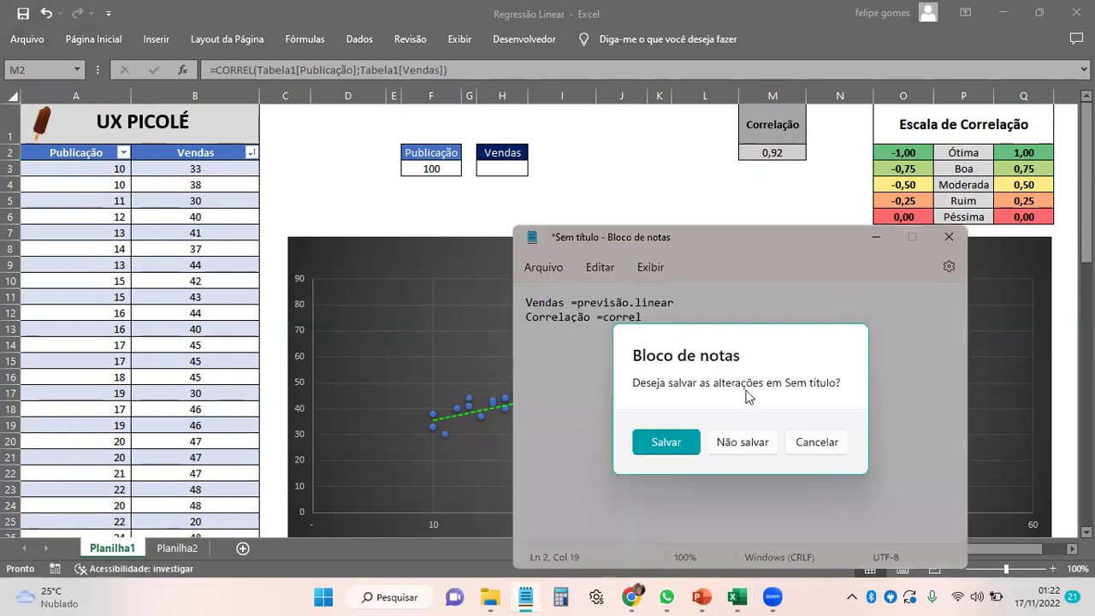
{"action": "left_click", "coordinate": [817, 443]}
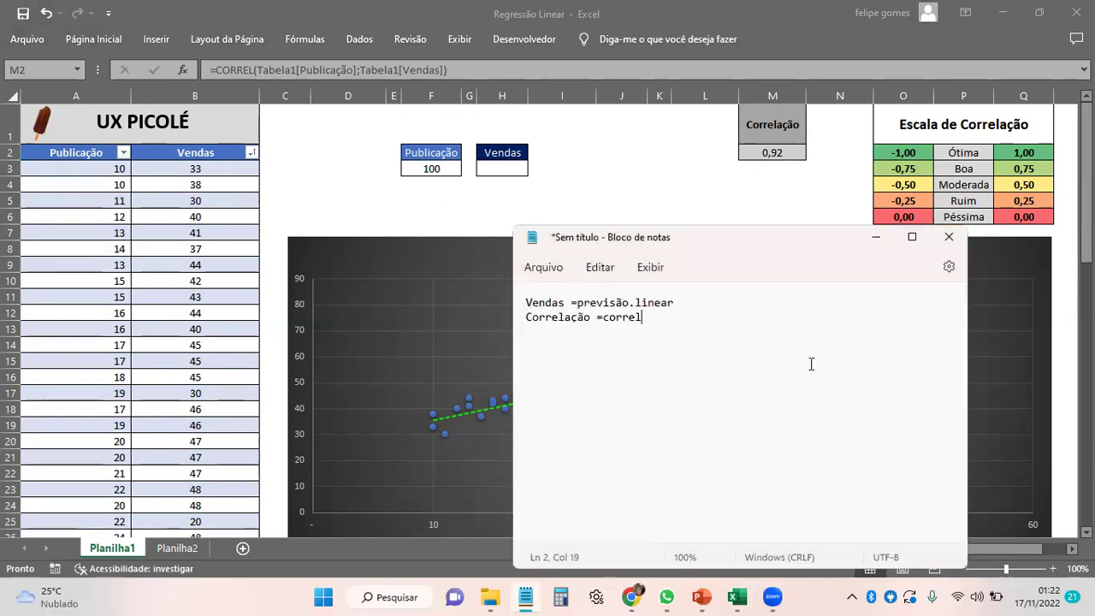
{"action": "left_click", "coordinate": [877, 244]}
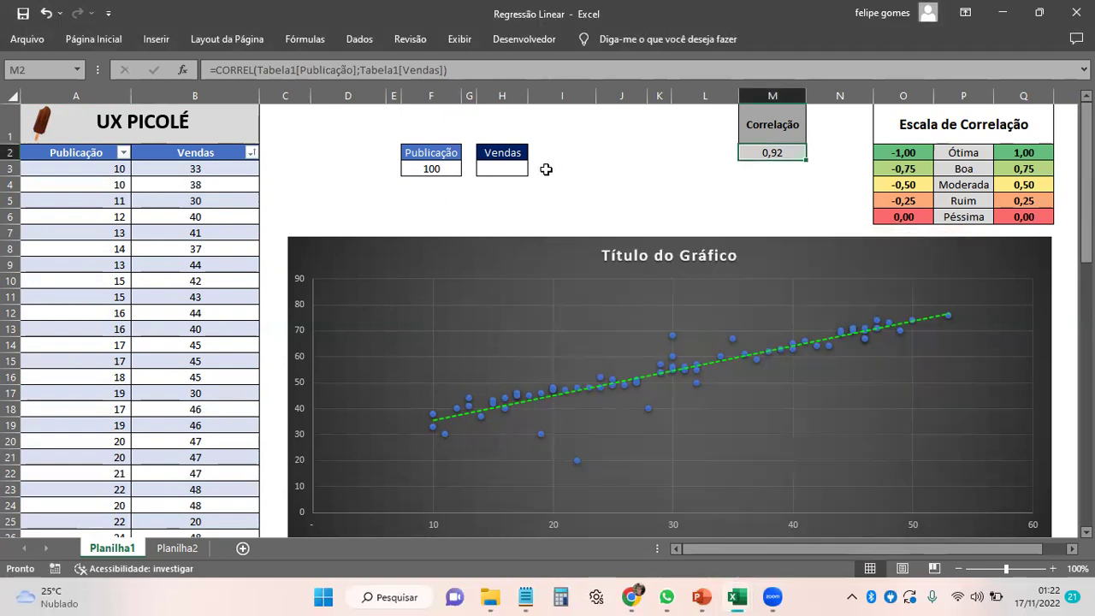
Begin a PREVISÃO.LINEAR formula in the Vendas forecast cell H3.
{"action": "left_click", "coordinate": [504, 168]}
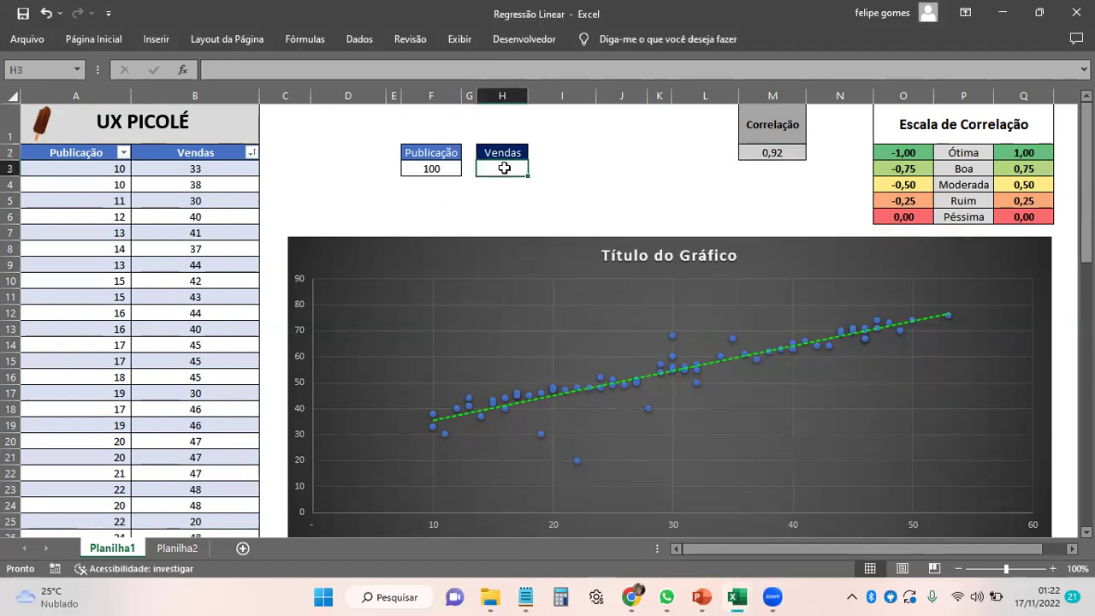
{"action": "type", "text": "="}
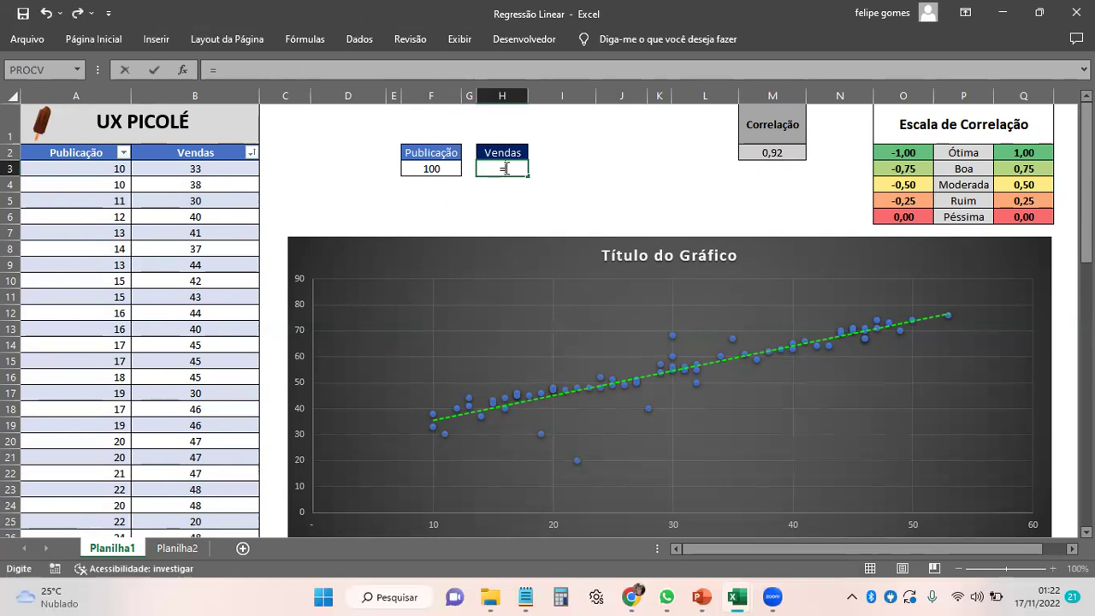
{"action": "type", "text": "pr"}
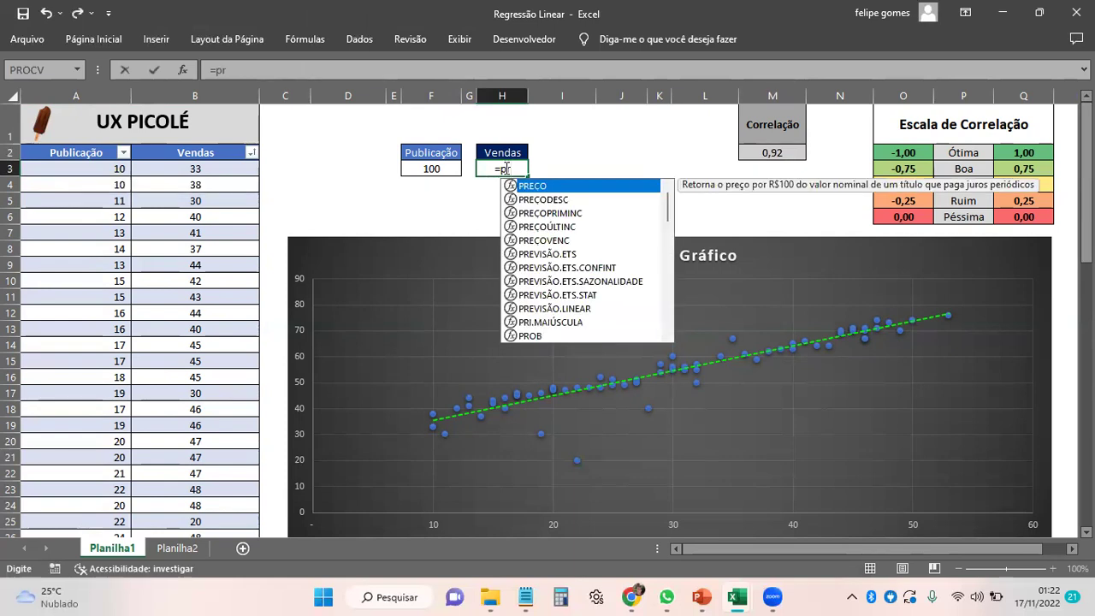
{"action": "type", "text": "evi"}
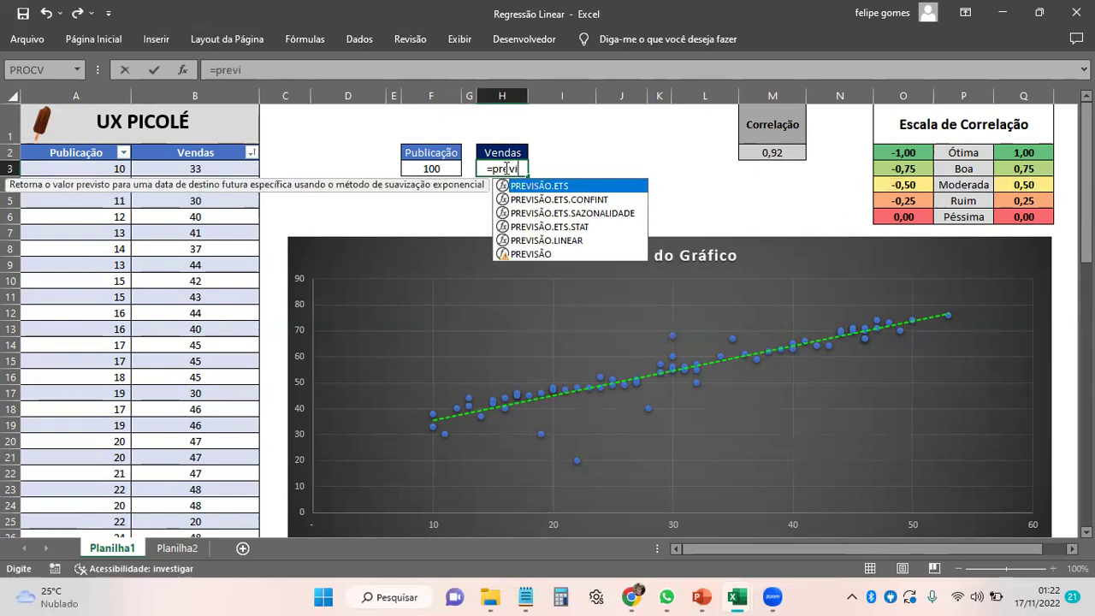
{"action": "key", "text": "Down"}
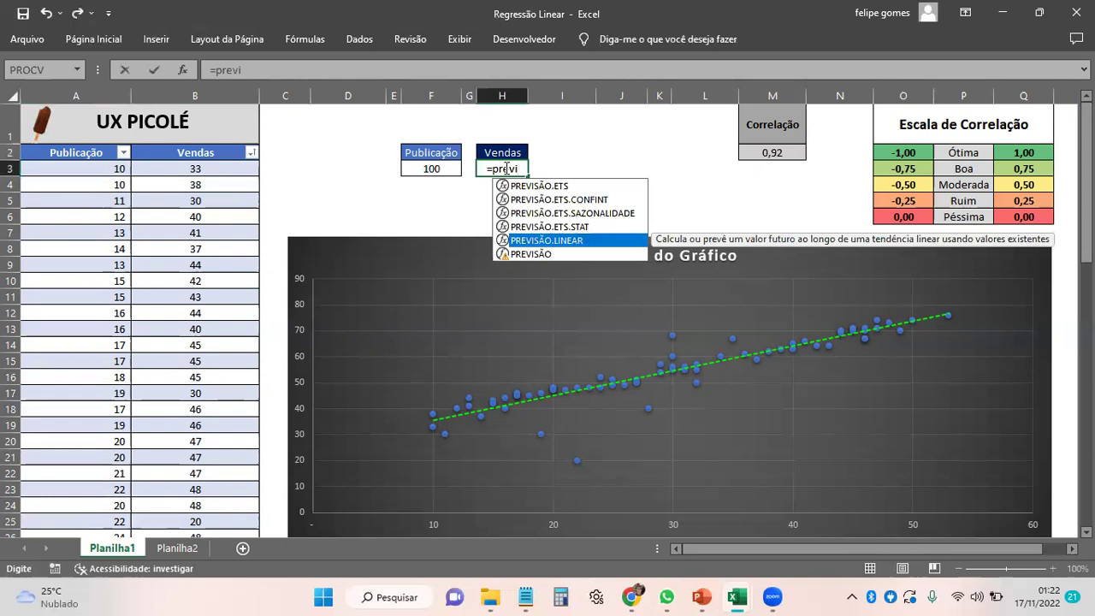
{"action": "key", "text": "Tab"}
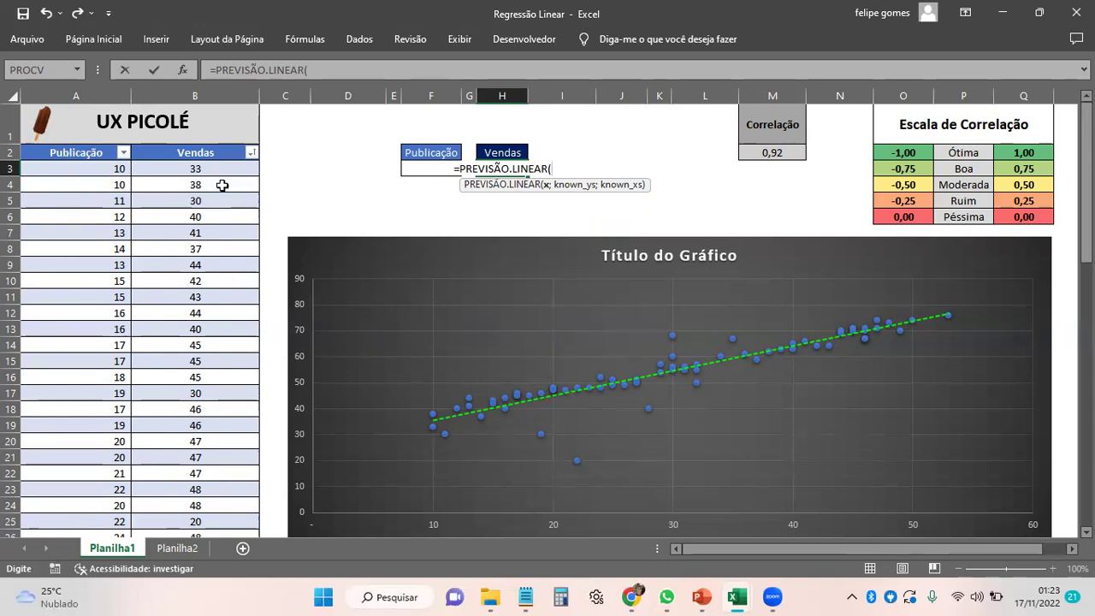
{"action": "type", "text": "100"}
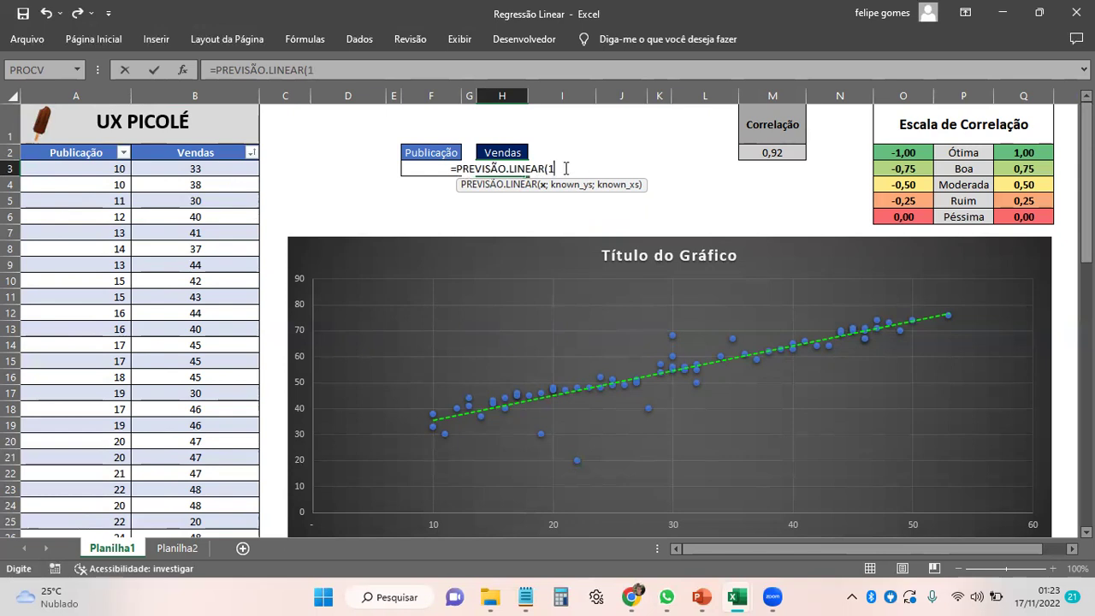
{"action": "key", "text": "BackSpace"}
{"action": "key", "text": "BackSpace"}
{"action": "key", "text": "BackSpace"}
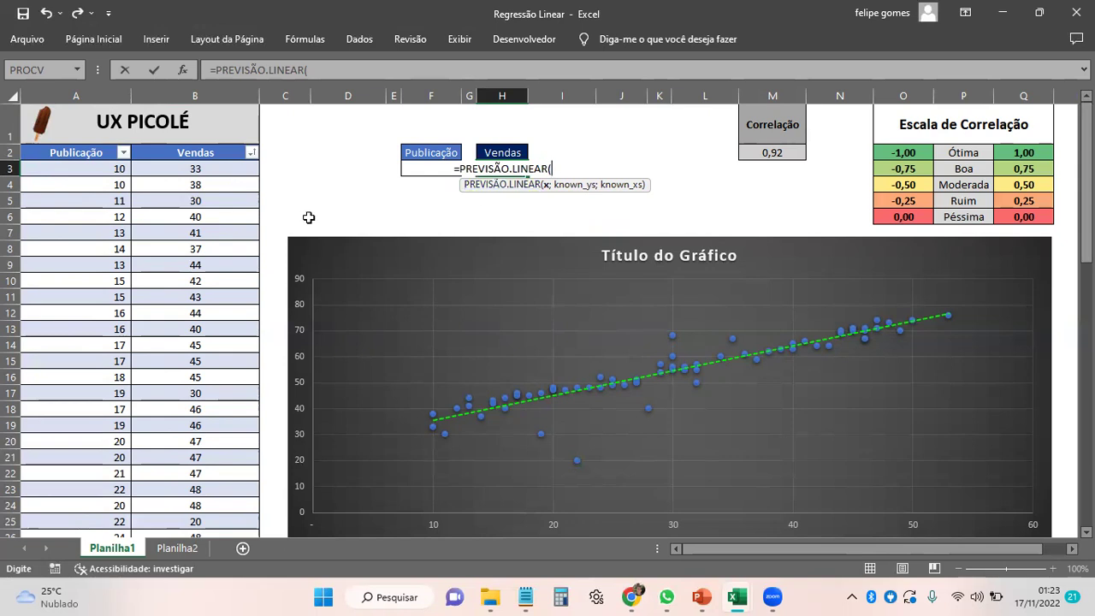
Complete the forecast formula with F3 as x, Tabela1[Vendas] as known_ys and Tabela1[Publicação] as known_xs.
{"action": "left_click", "coordinate": [384, 171]}
{"action": "key", "text": "Right"}
{"action": "key", "text": "Right"}
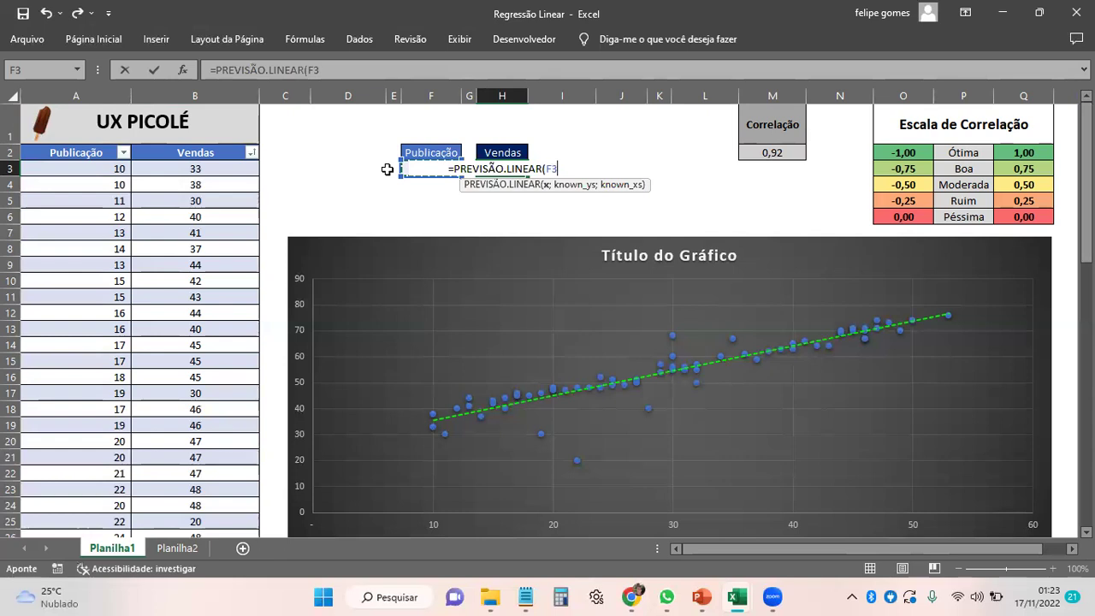
{"action": "type", "text": ";"}
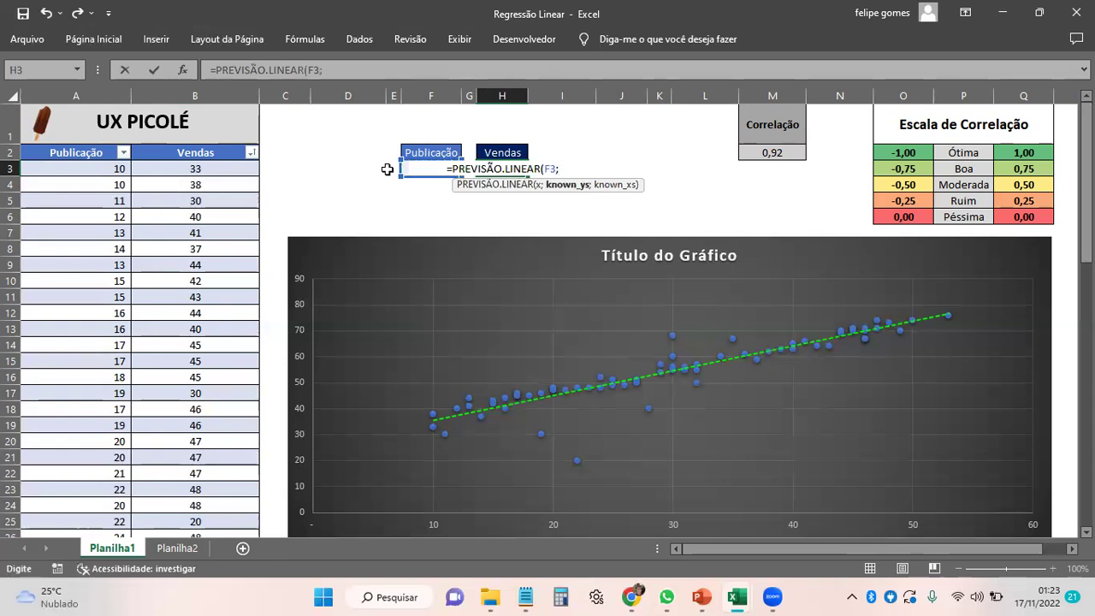
{"action": "left_click", "coordinate": [191, 146]}
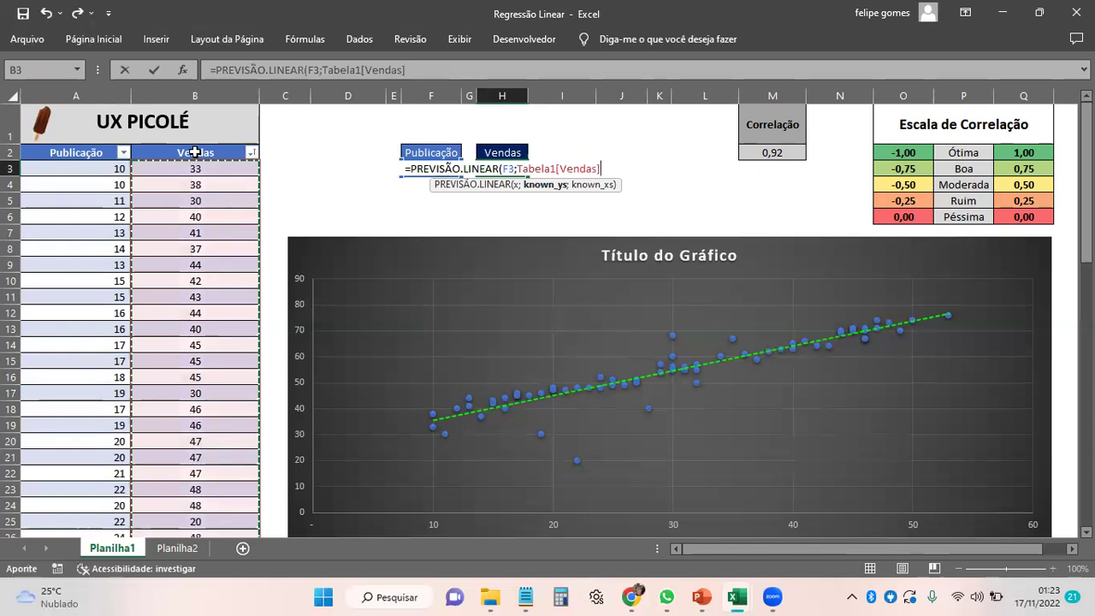
{"action": "type", "text": ";"}
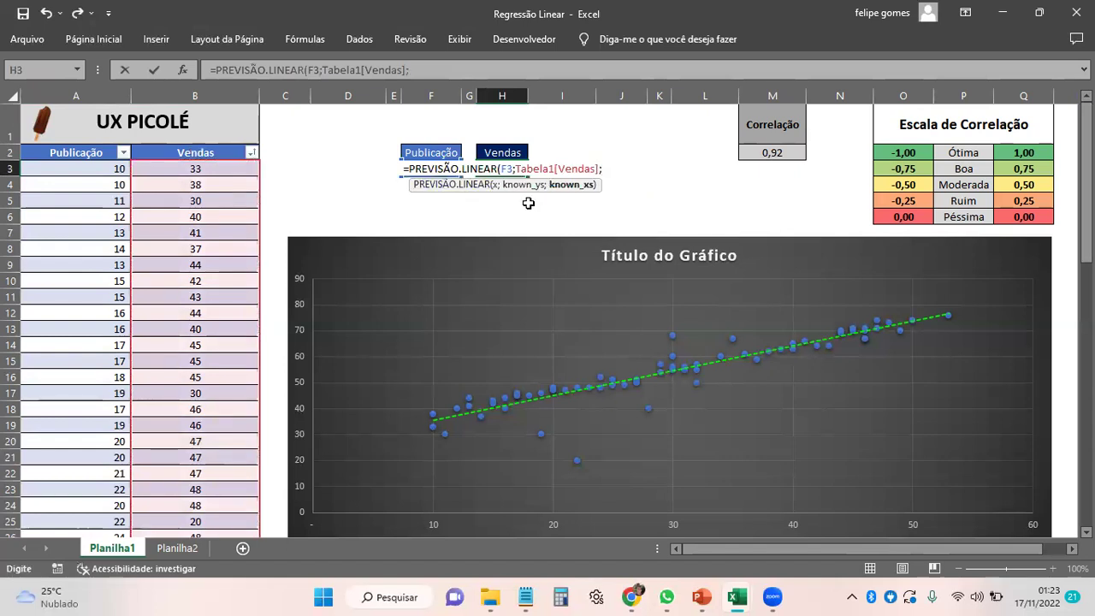
{"action": "left_click", "coordinate": [65, 143]}
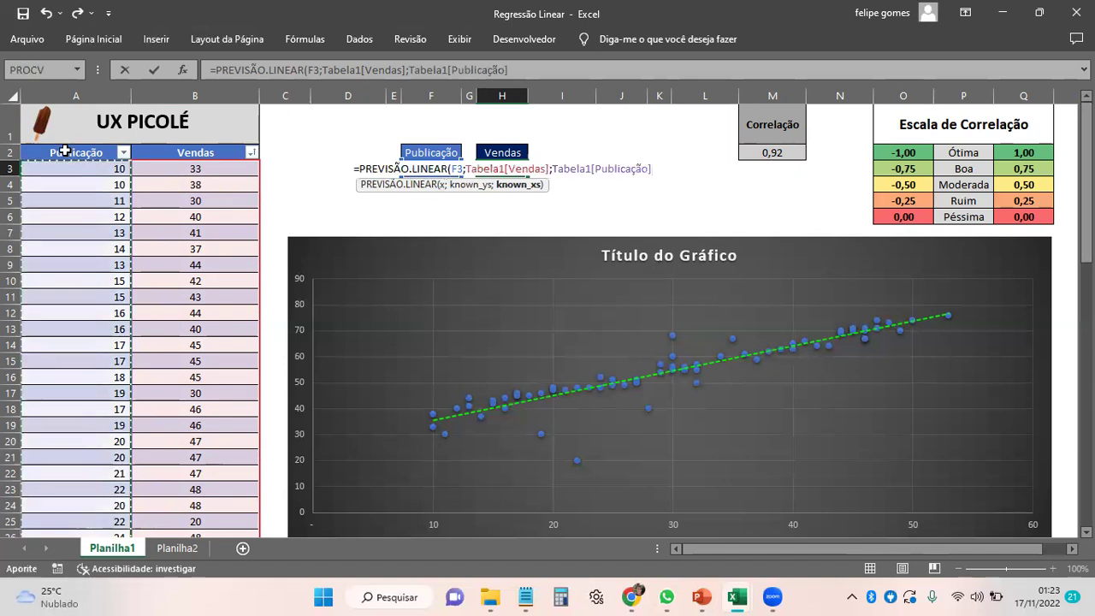
{"action": "type", "text": ")"}
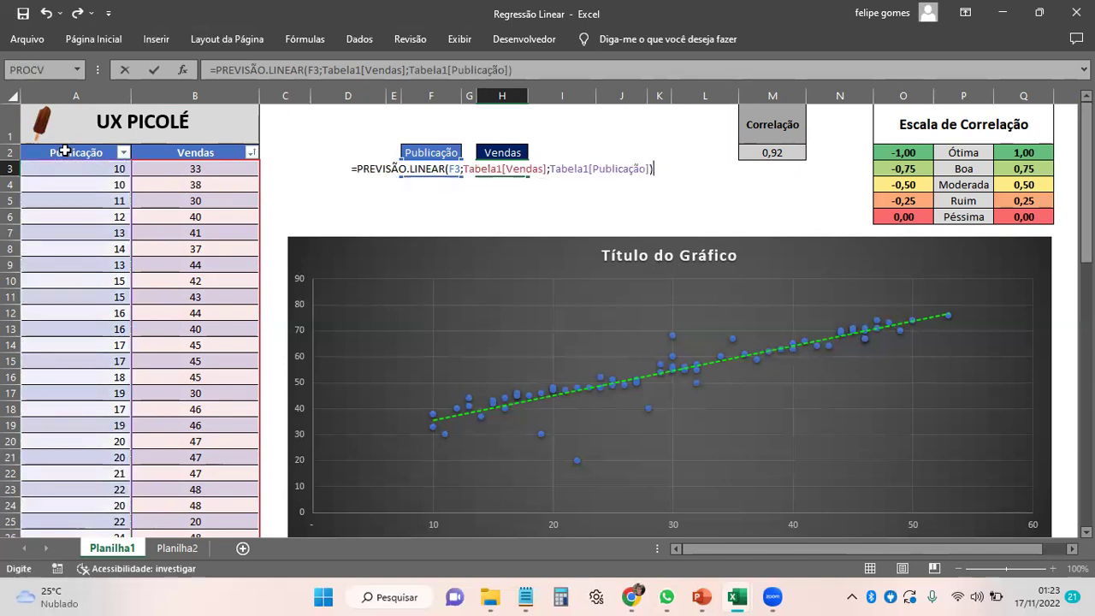
{"action": "key", "text": "Return"}
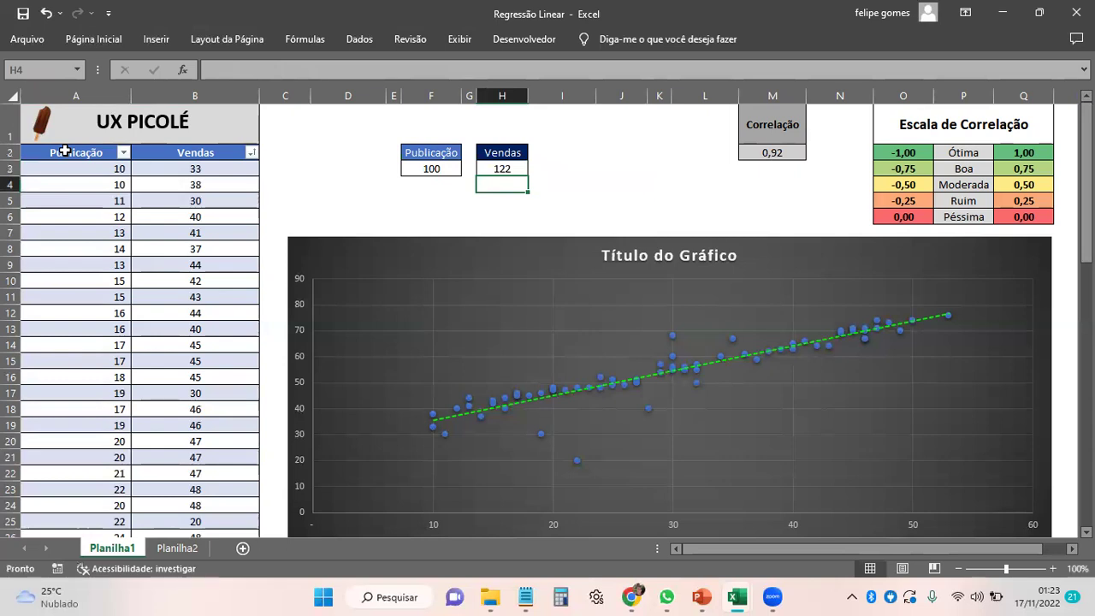
Review the forecast's Publicação input in F3 and the resulting Vendas formula in H3.
{"action": "left_click", "coordinate": [654, 230]}
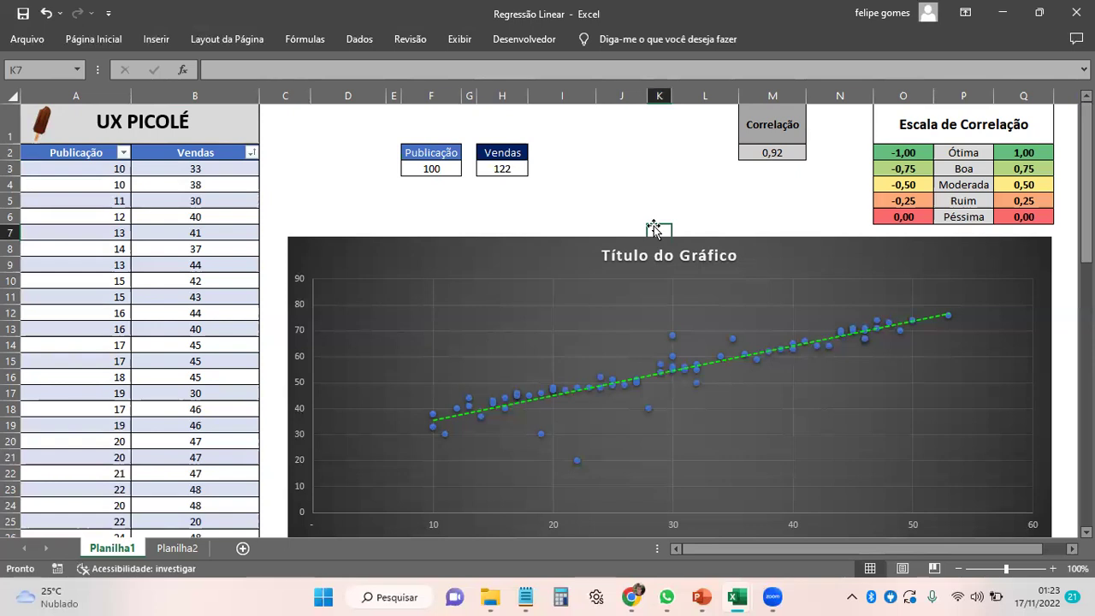
{"action": "left_click", "coordinate": [723, 185]}
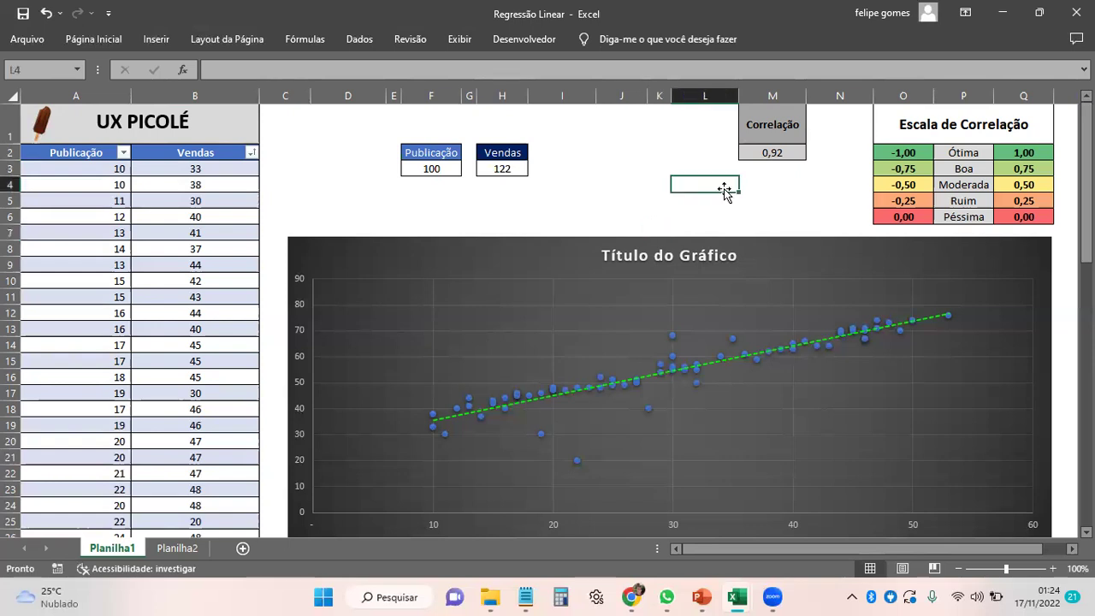
{"action": "left_click", "coordinate": [444, 168]}
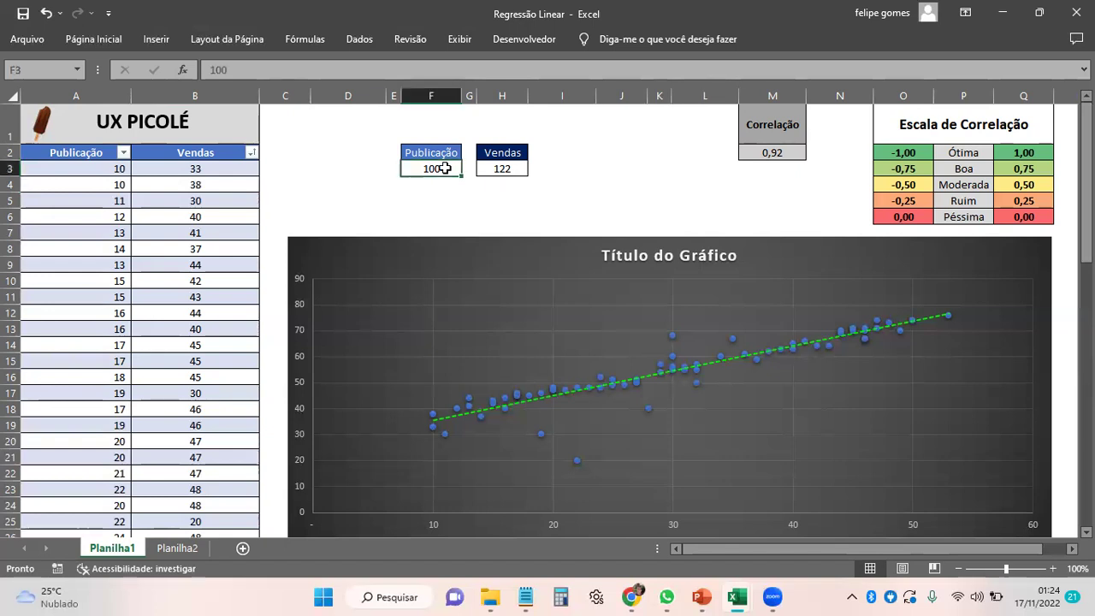
{"action": "left_click", "coordinate": [486, 163]}
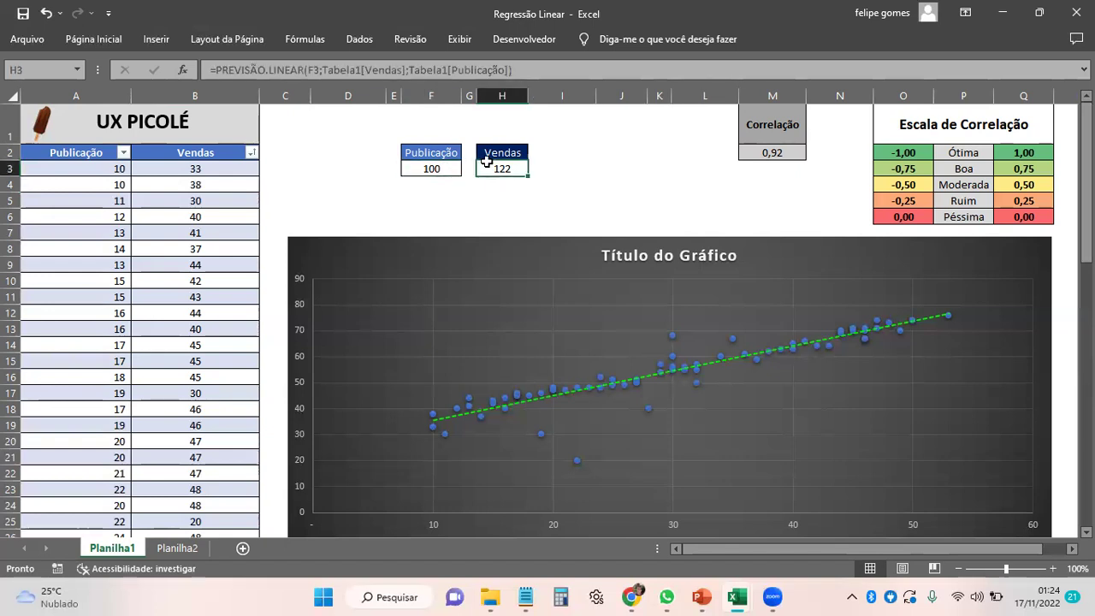
{"action": "left_click", "coordinate": [502, 191]}
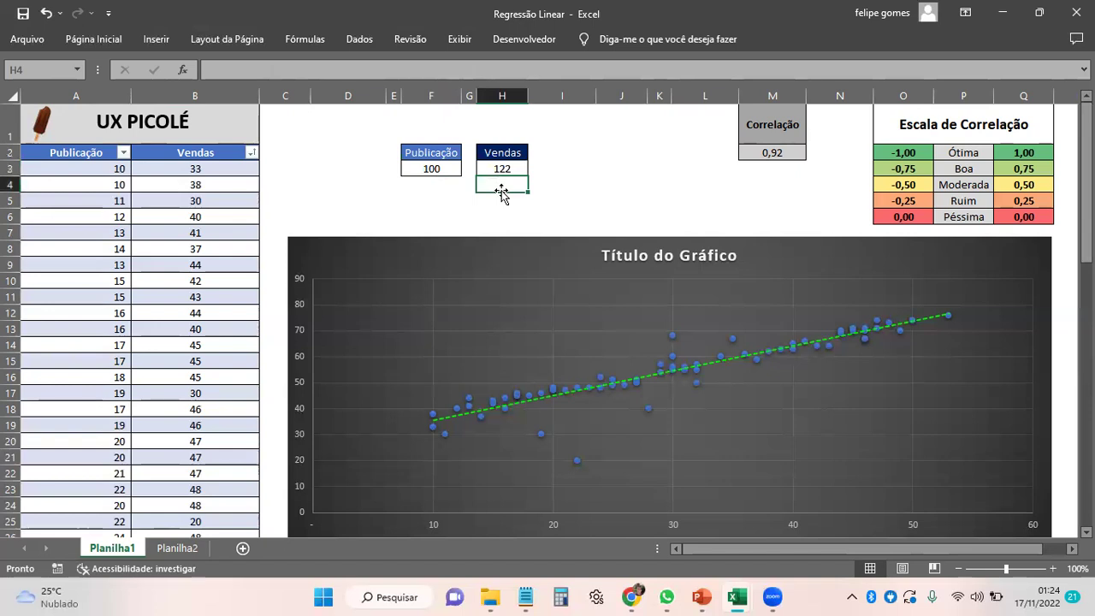
Widen the scatter chart on both sides so it spans from column C to just past column Q.
{"action": "left_click", "coordinate": [387, 247]}
{"action": "left_click_drag", "start_coordinate": [289, 387], "coordinate": [271, 386]}
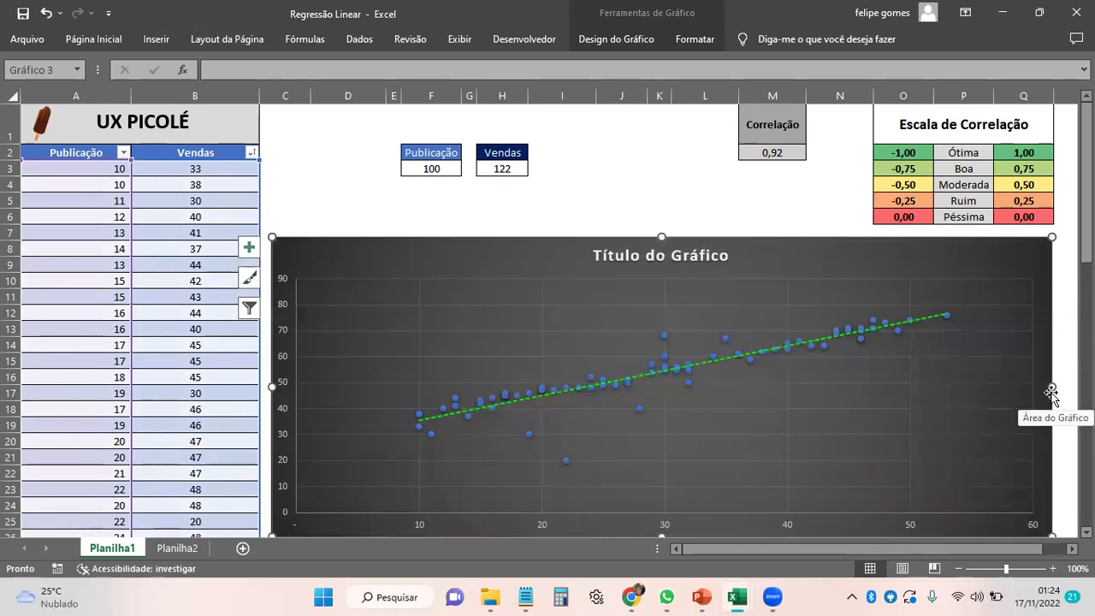
{"action": "left_click_drag", "start_coordinate": [1051, 390], "coordinate": [1069, 387]}
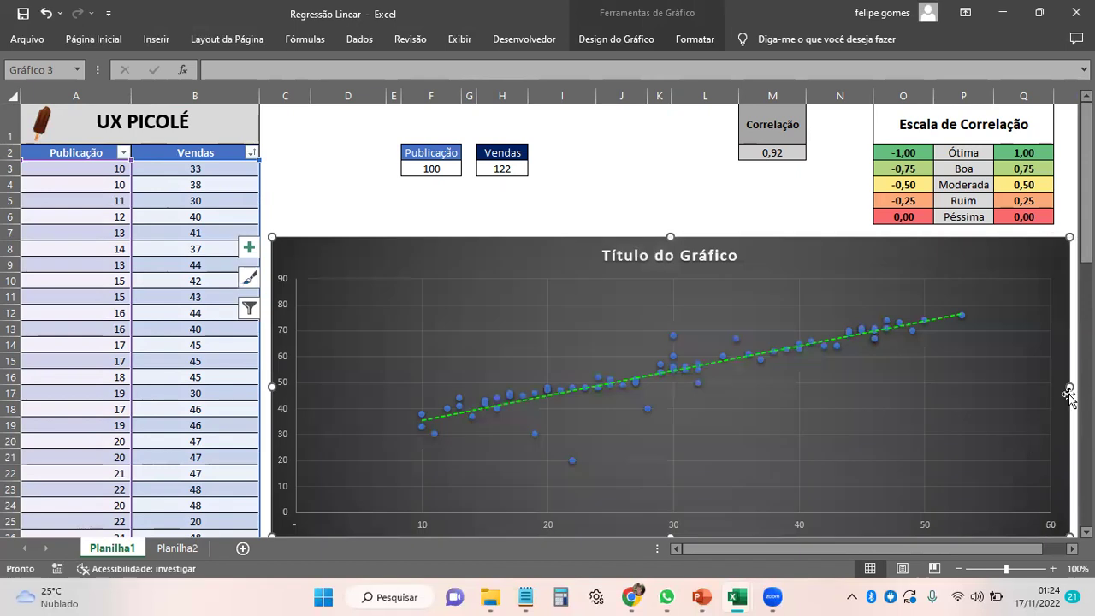
{"action": "left_click", "coordinate": [672, 187]}
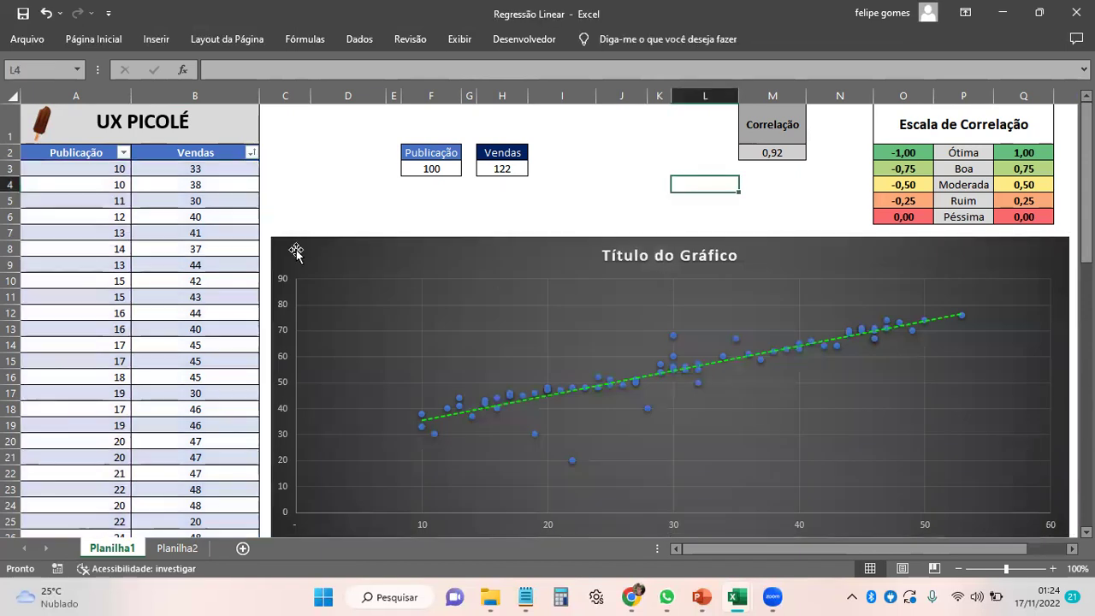
Set the forecast's Publicação input in F3 to 200.
{"action": "left_click", "coordinate": [158, 285]}
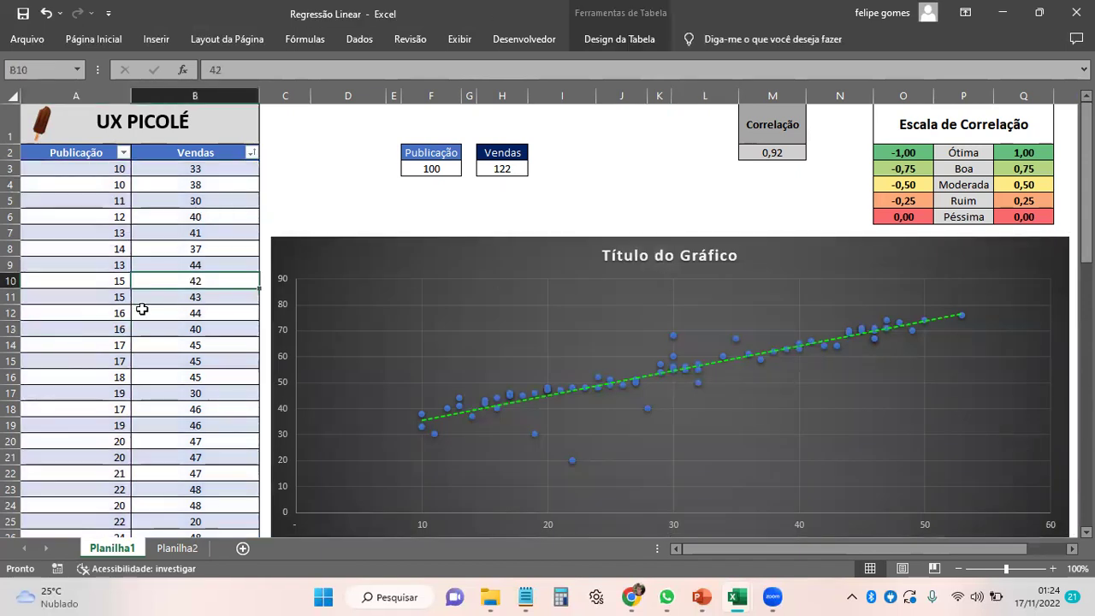
{"action": "left_click", "coordinate": [576, 179]}
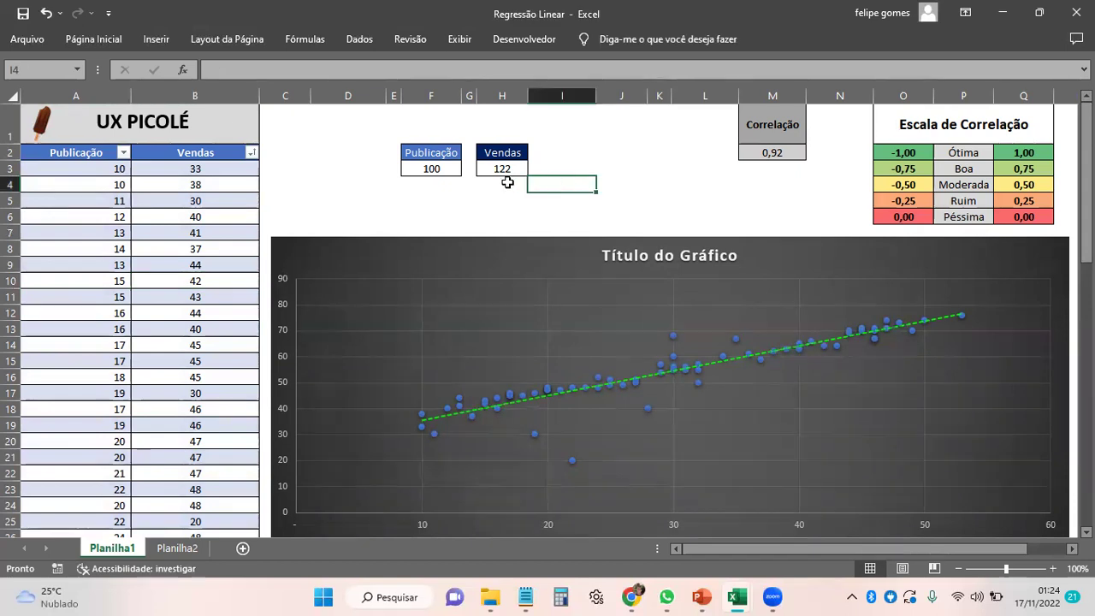
{"action": "left_click", "coordinate": [435, 169]}
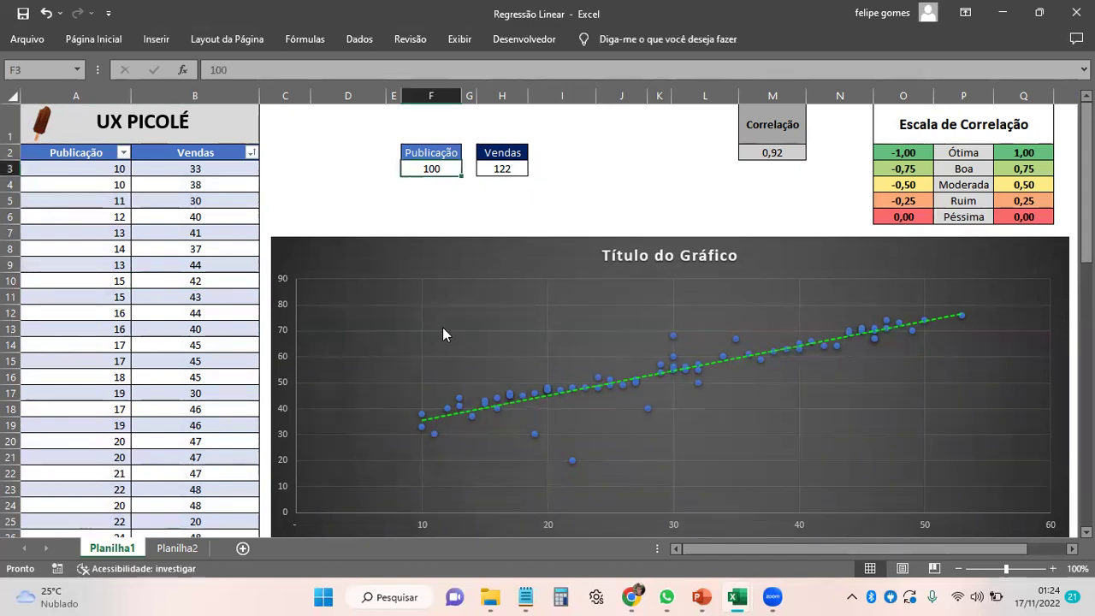
{"action": "type", "text": "200"}
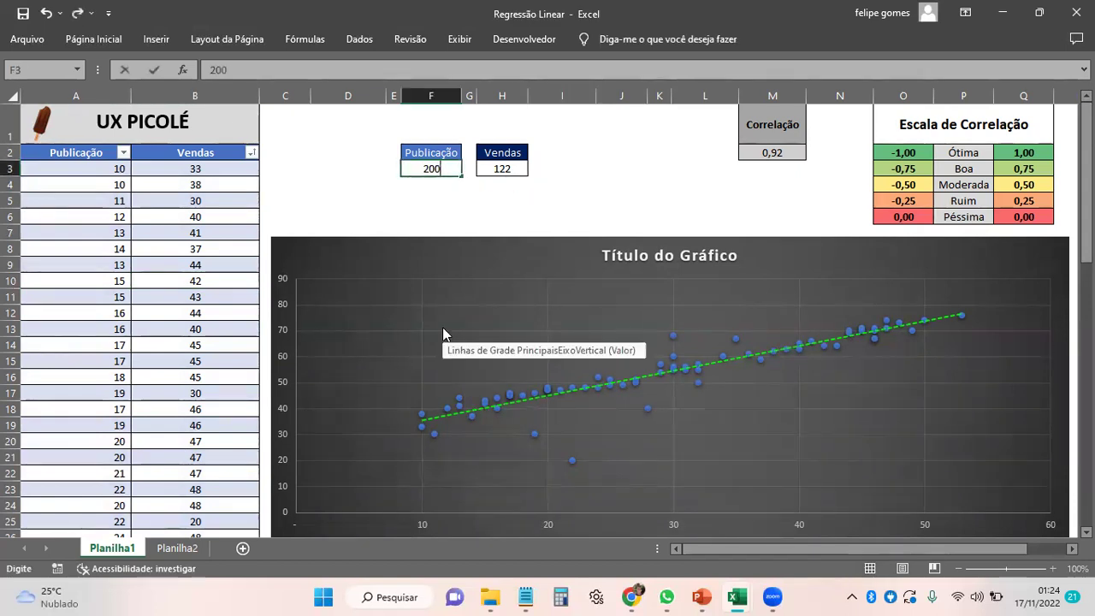
{"action": "key", "text": "Return"}
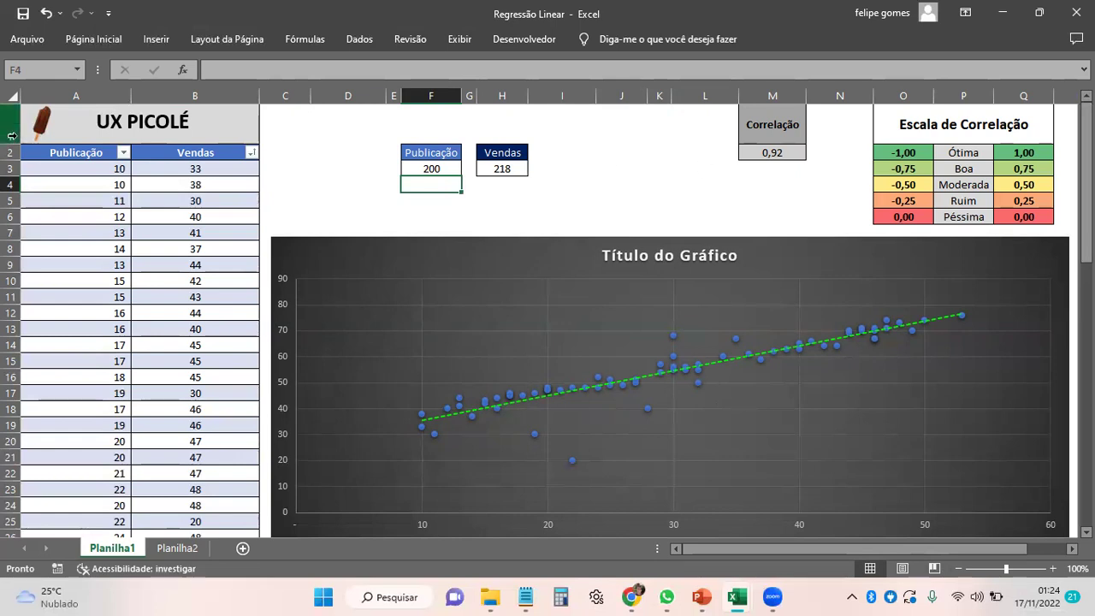
Inspect the updated Publicação input in F3, the PREVISÃO.LINEAR formula in H3 and the source table's first data row.
{"action": "left_click", "coordinate": [719, 211]}
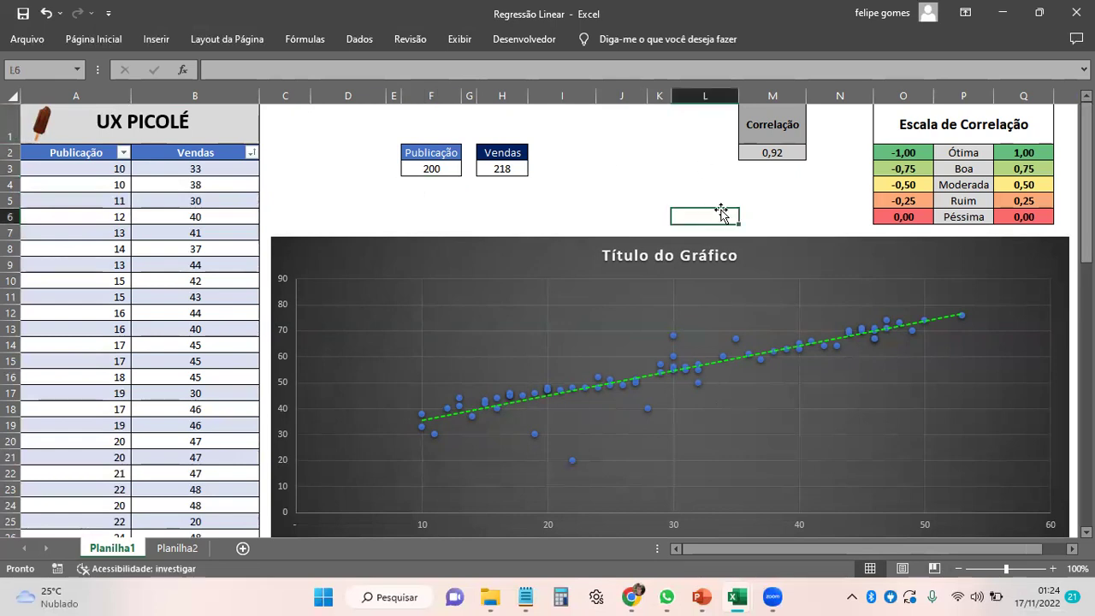
{"action": "left_click", "coordinate": [621, 188]}
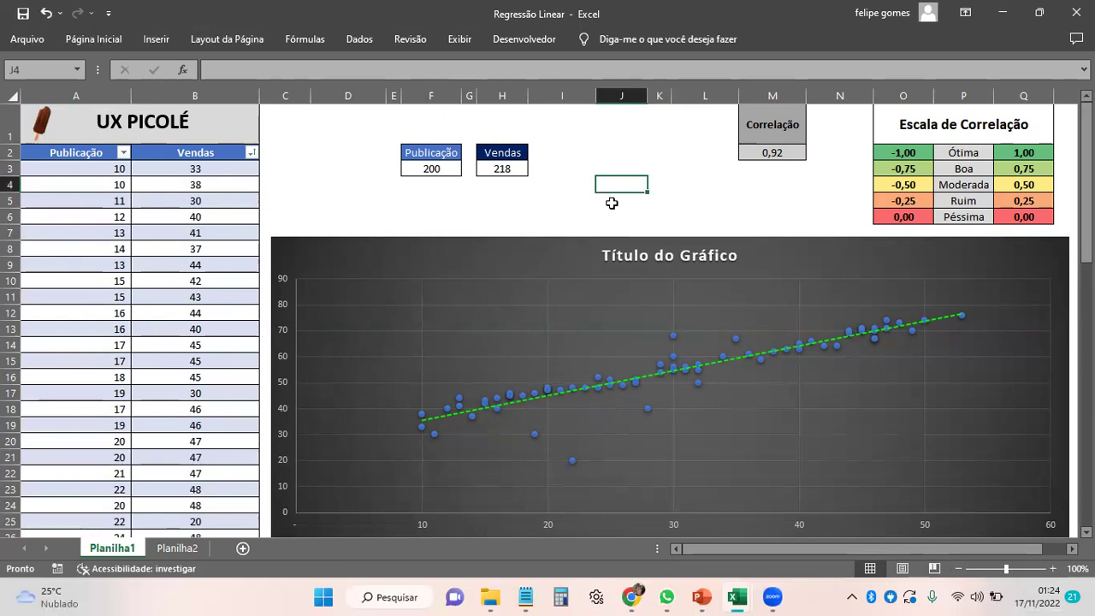
{"action": "left_click", "coordinate": [438, 169]}
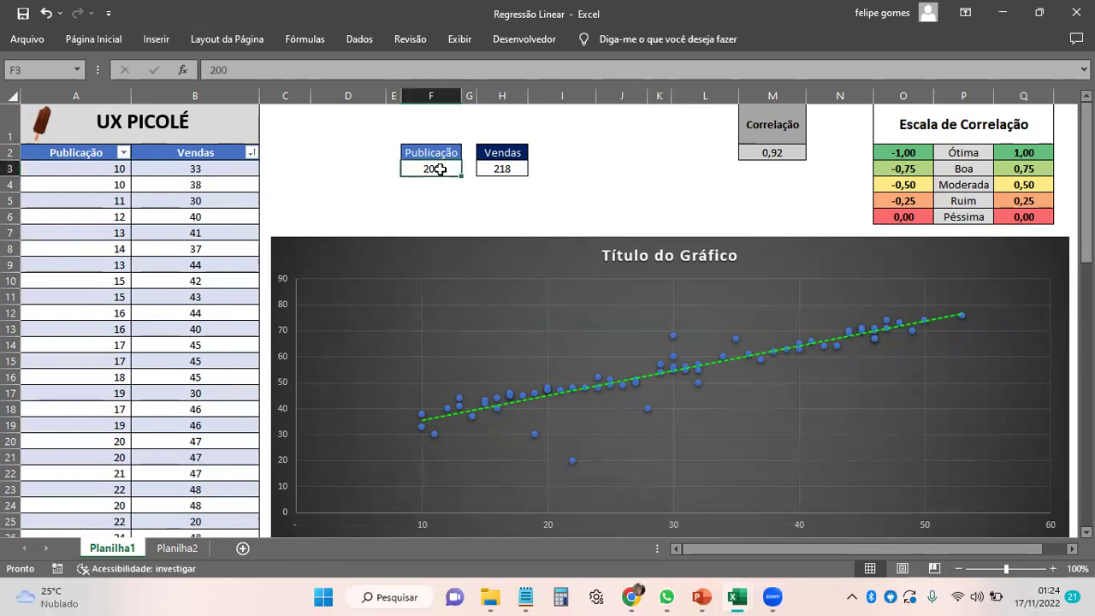
{"action": "key", "text": "Right"}
{"action": "key", "text": "Right"}
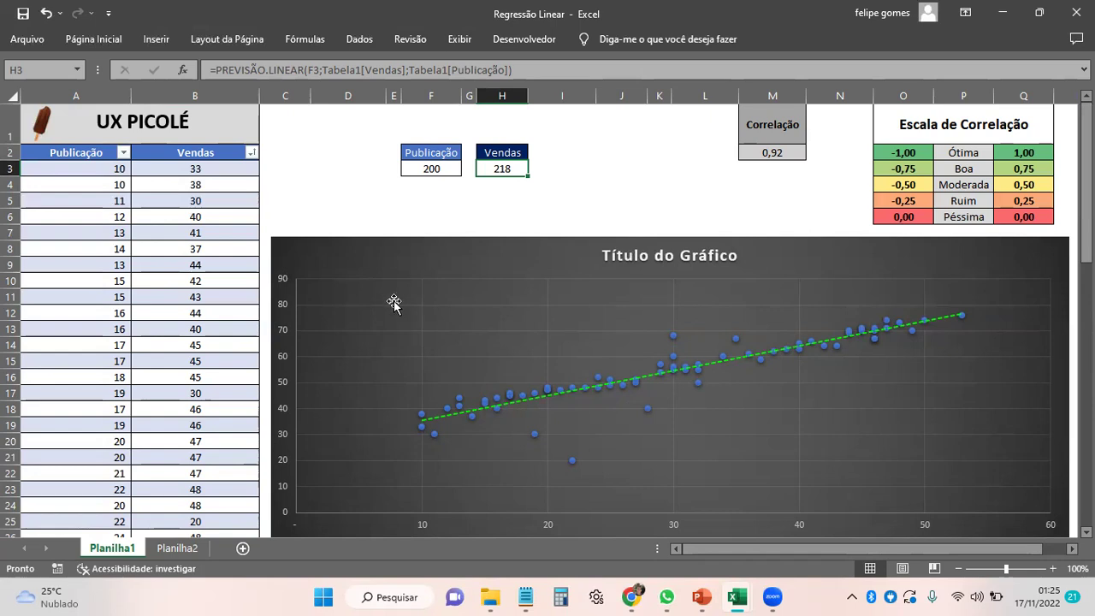
{"action": "left_click_drag", "start_coordinate": [54, 169], "coordinate": [257, 23]}
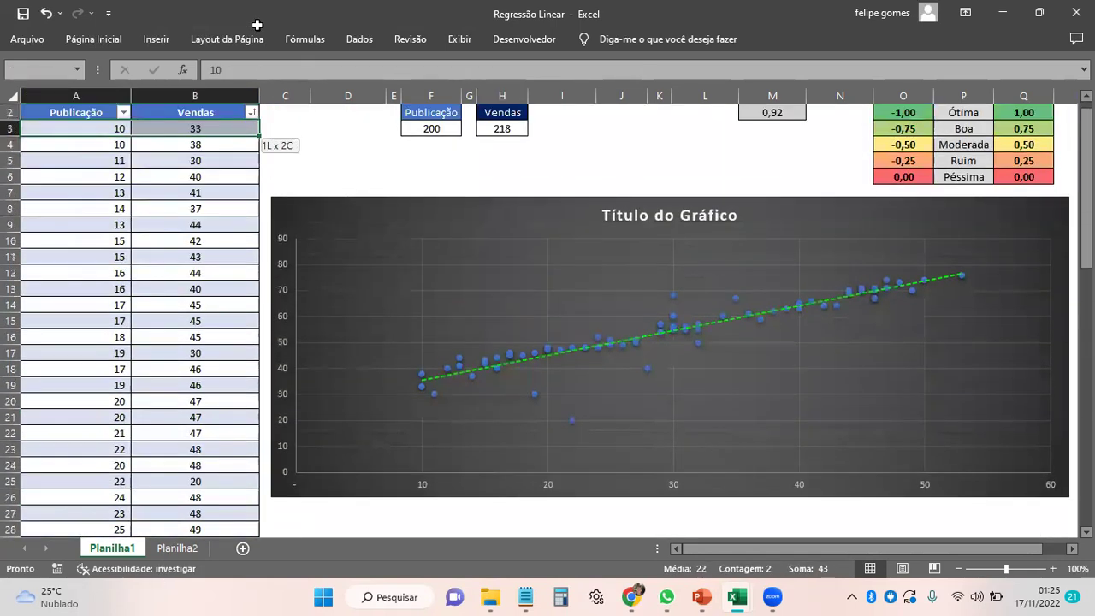
{"action": "left_click", "coordinate": [335, 215]}
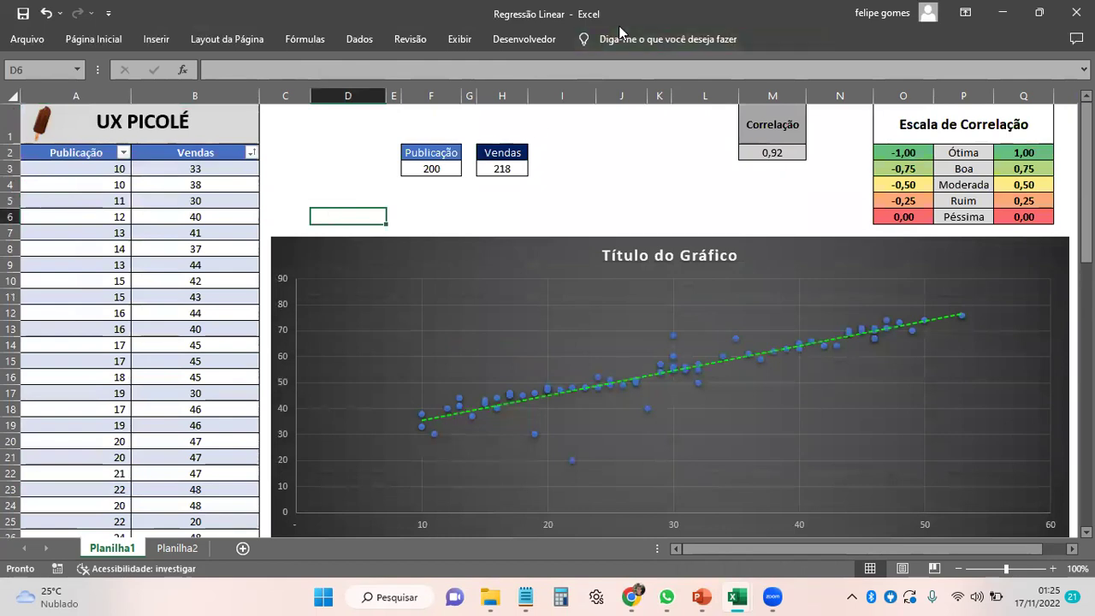